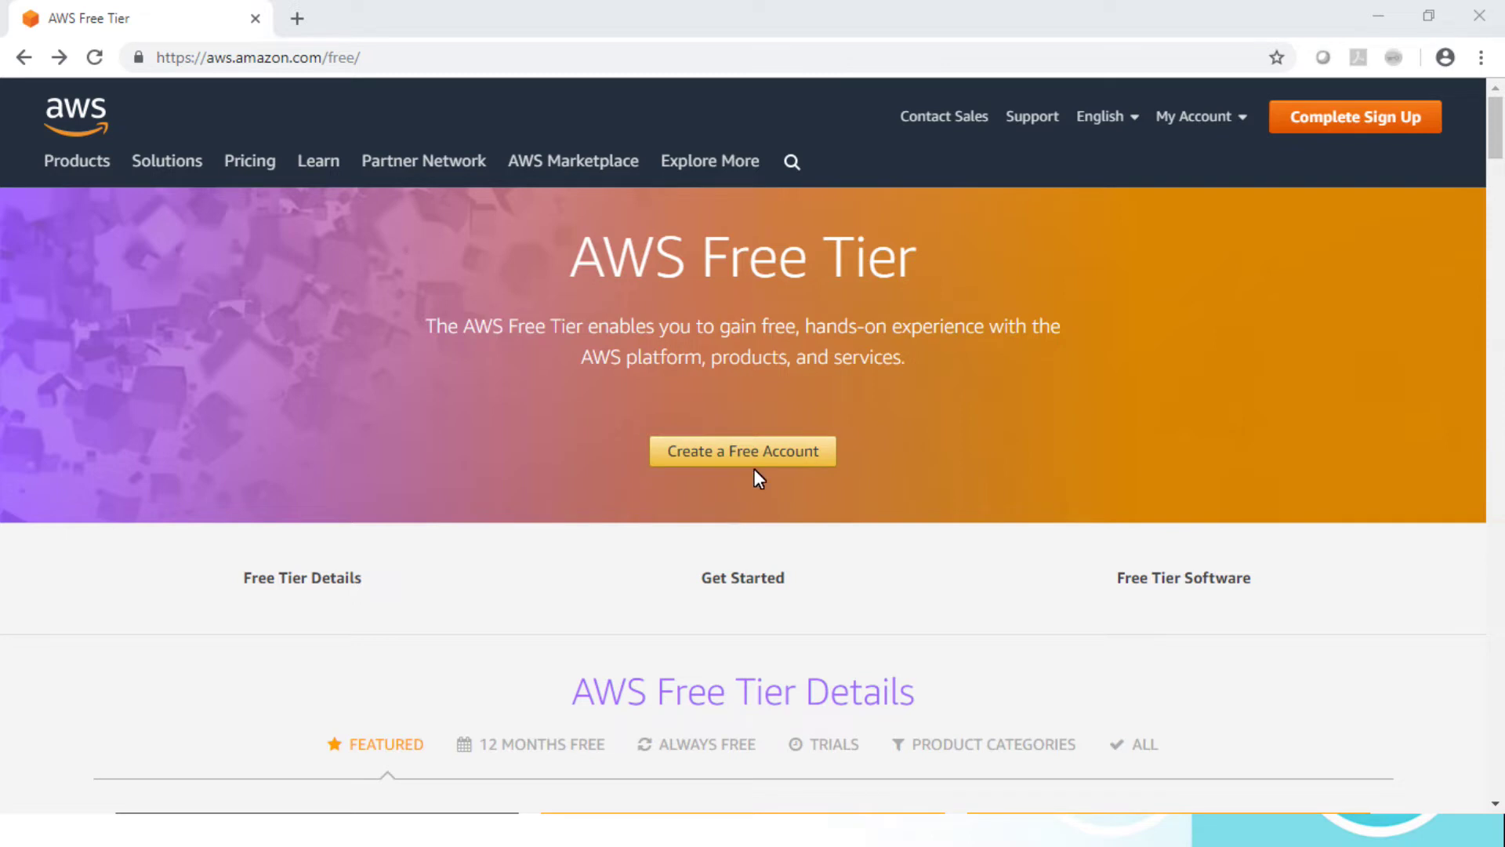
Step: Start a free AWS account and put the cursor in the signup form's Email address field
click(749, 458)
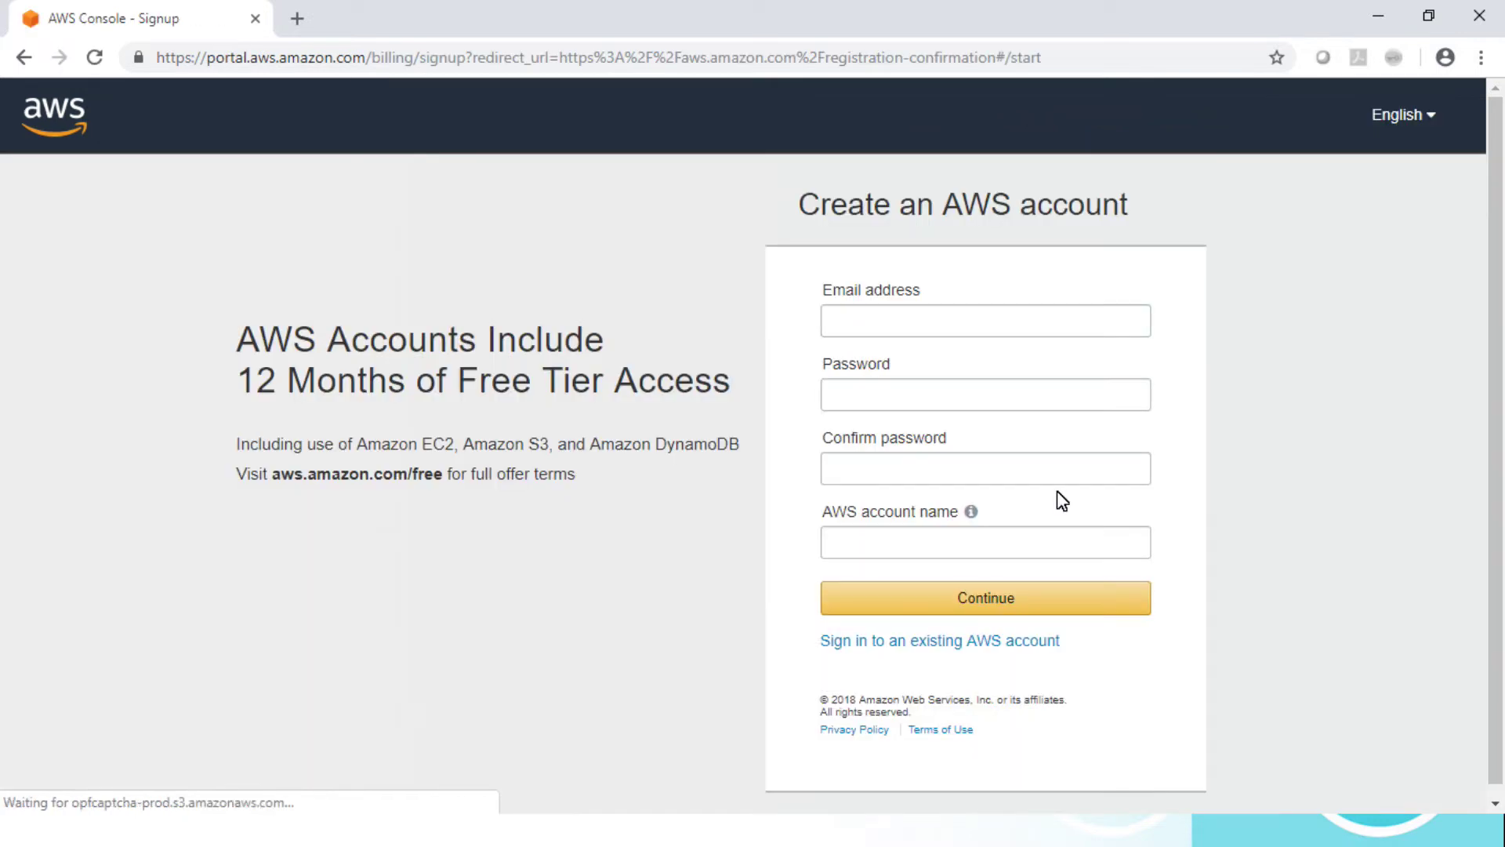
click(938, 330)
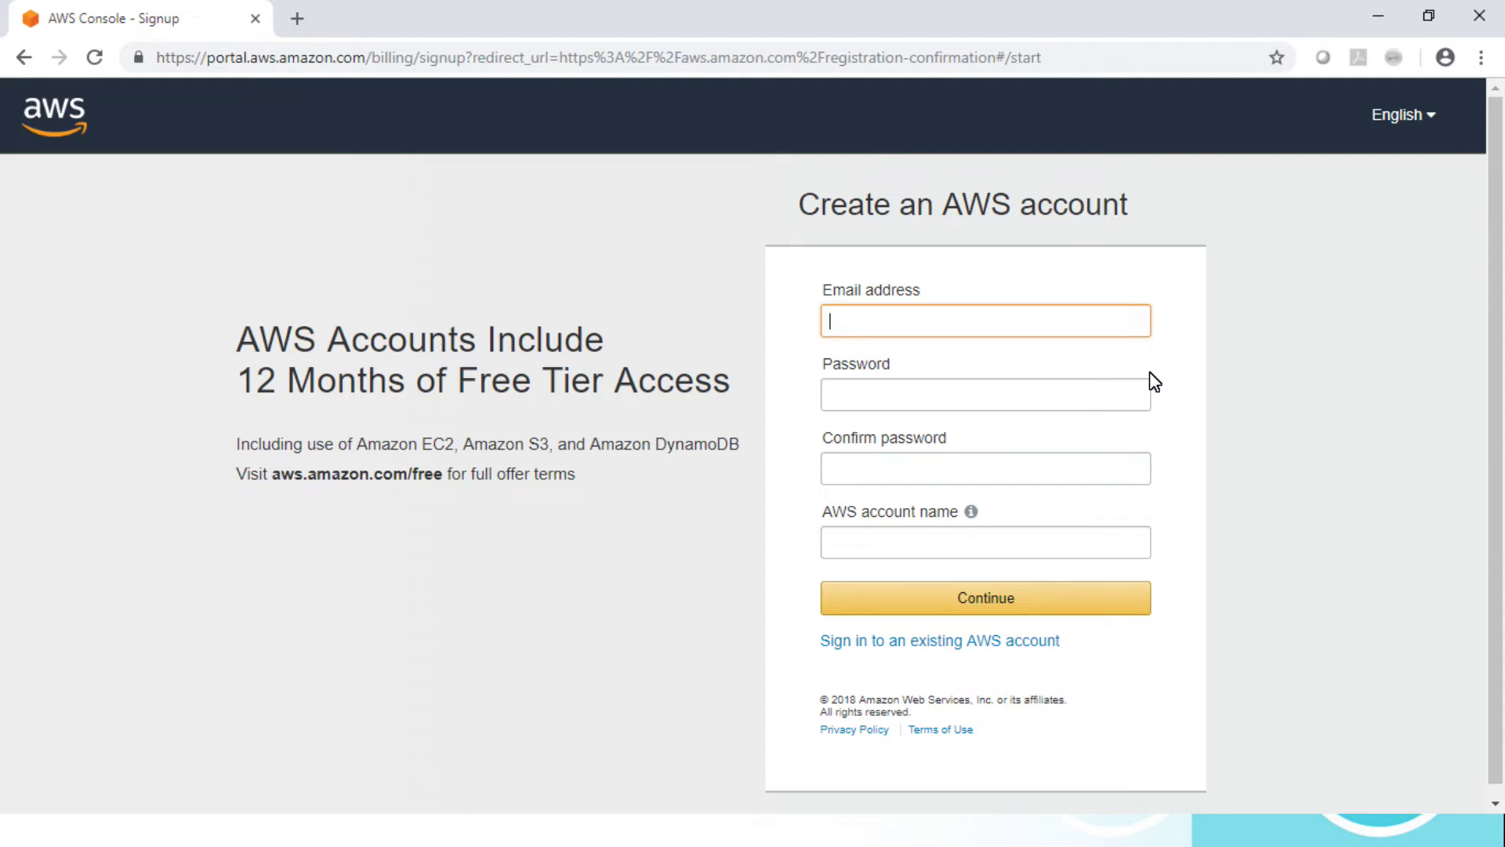
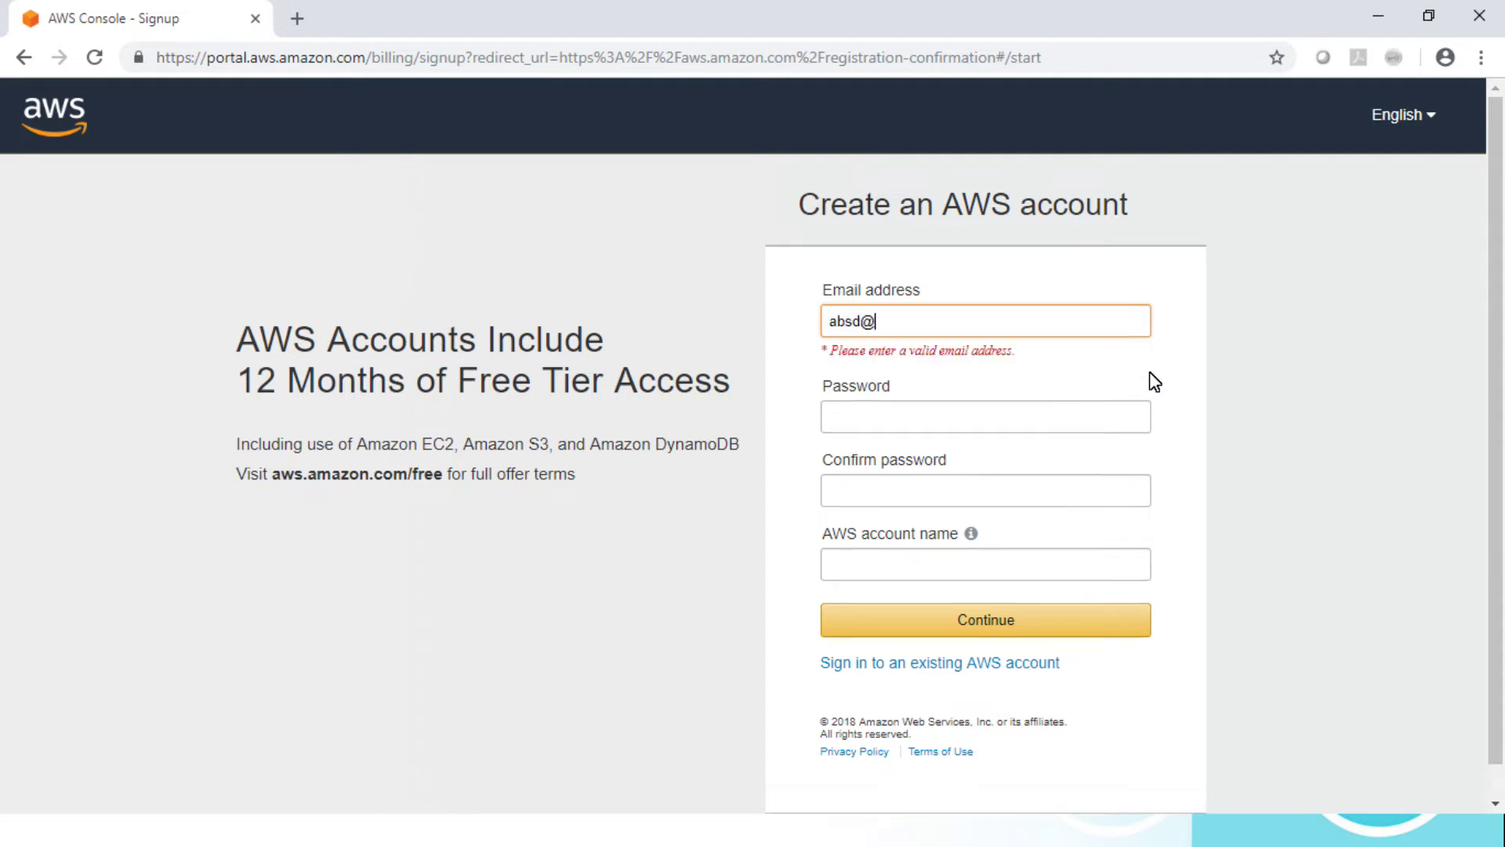
Step: Enter the account's e-mail address, correcting the missing dot before '.com'
key(Tab)
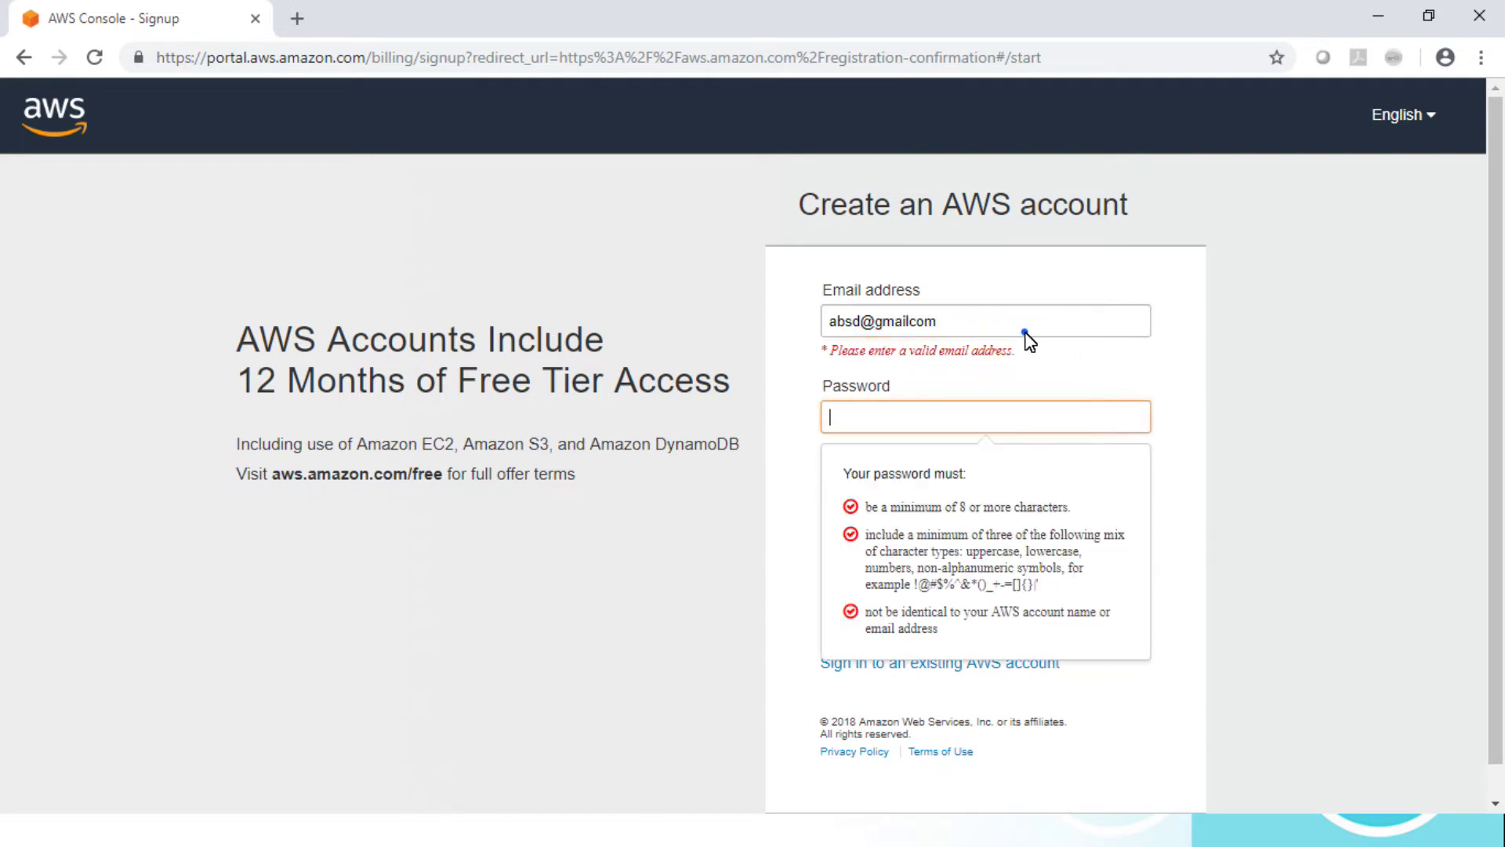
click(1026, 335)
key(BackSpace)
key(BackSpace)
key(BackSpace)
key(BackSpace)
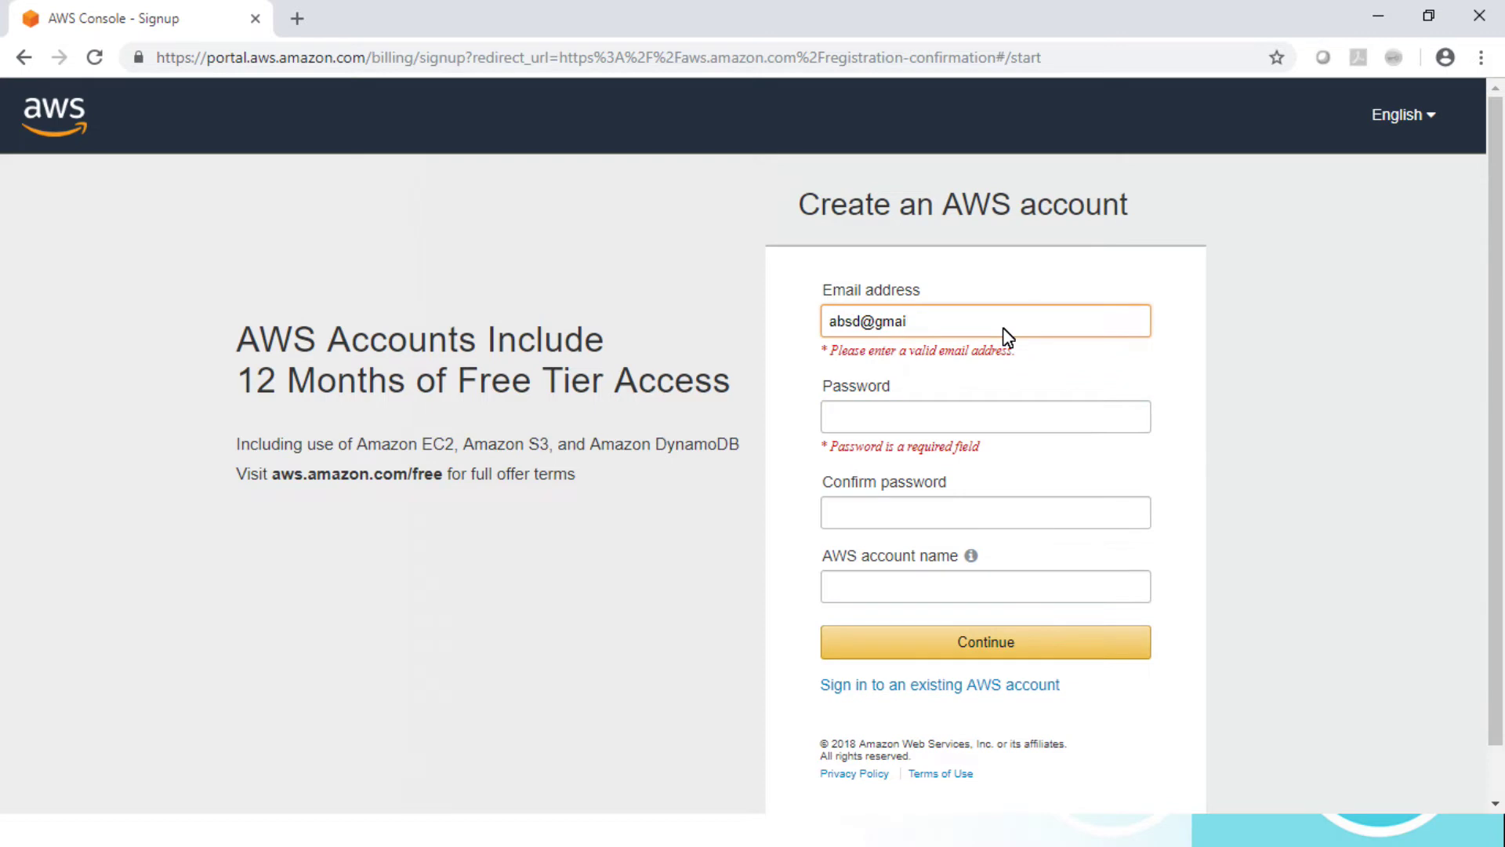
text(.com)
Step: Type a password and its confirmation, then move to the AWS account name field
key(Tab)
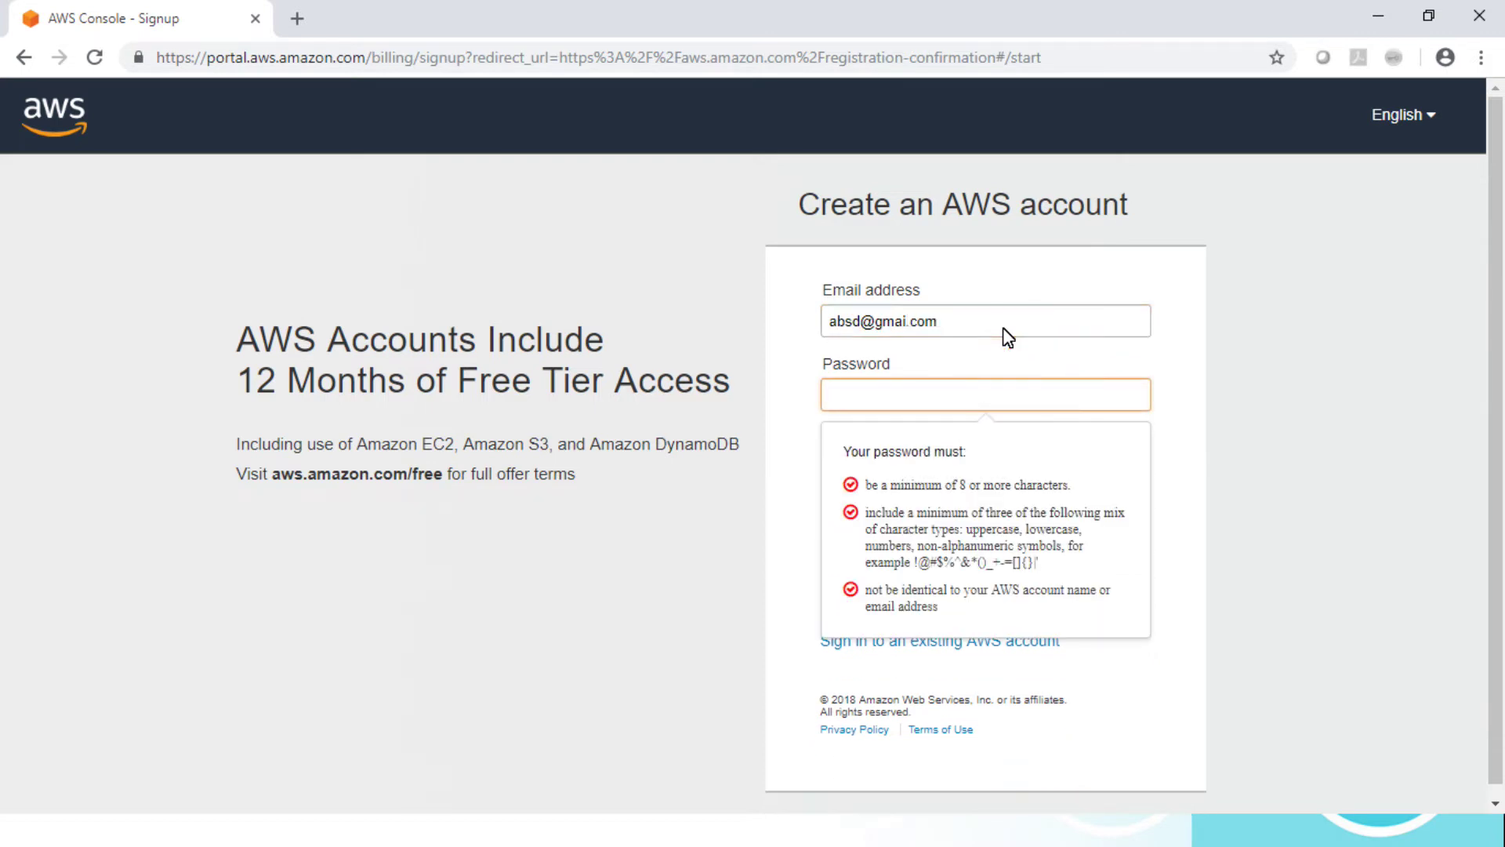
text(••••••)
key(Tab)
text(•••••)
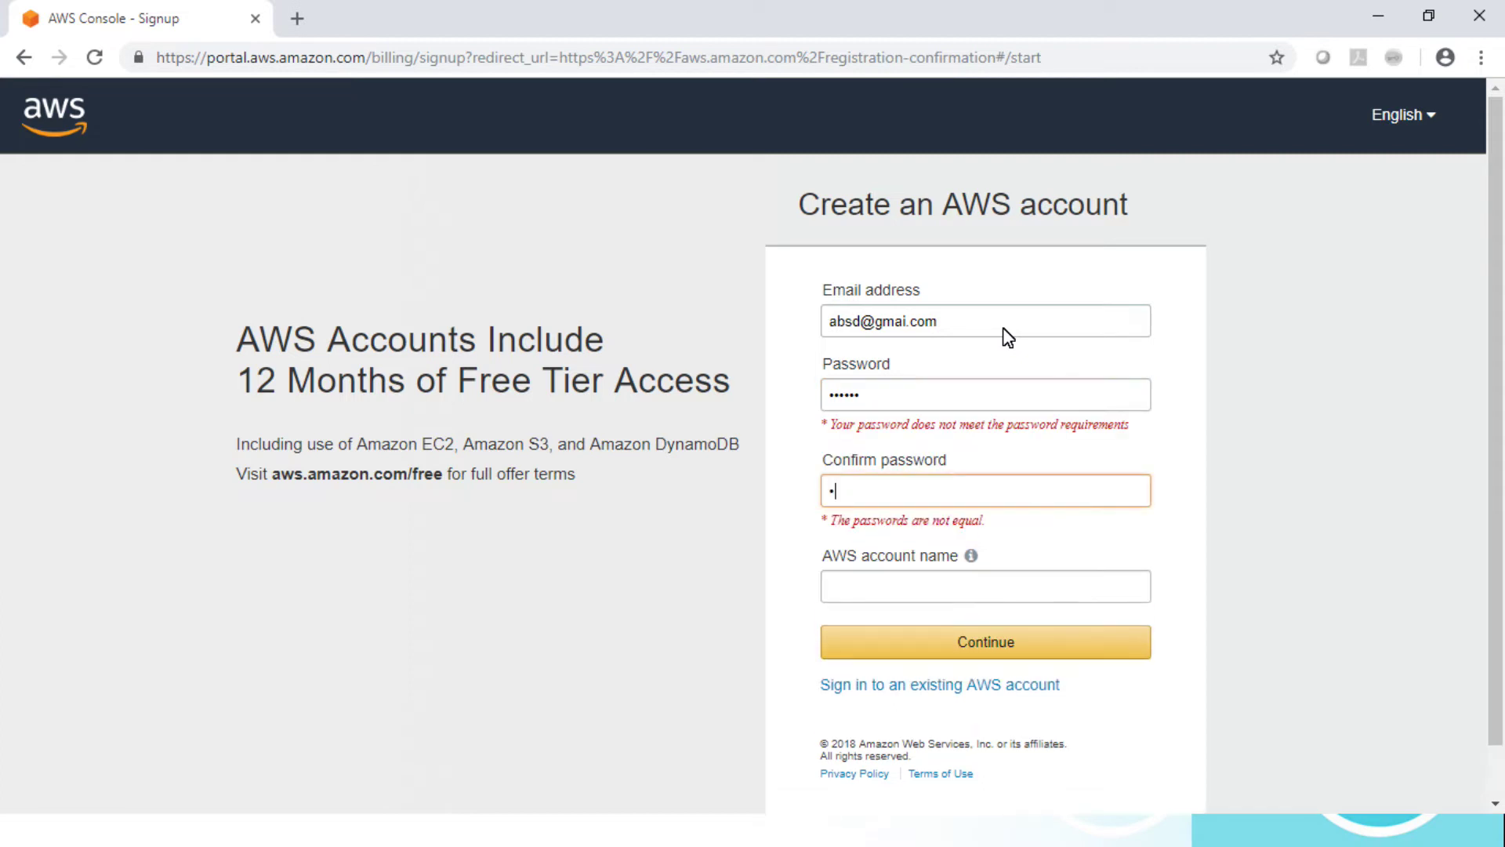
text(•)
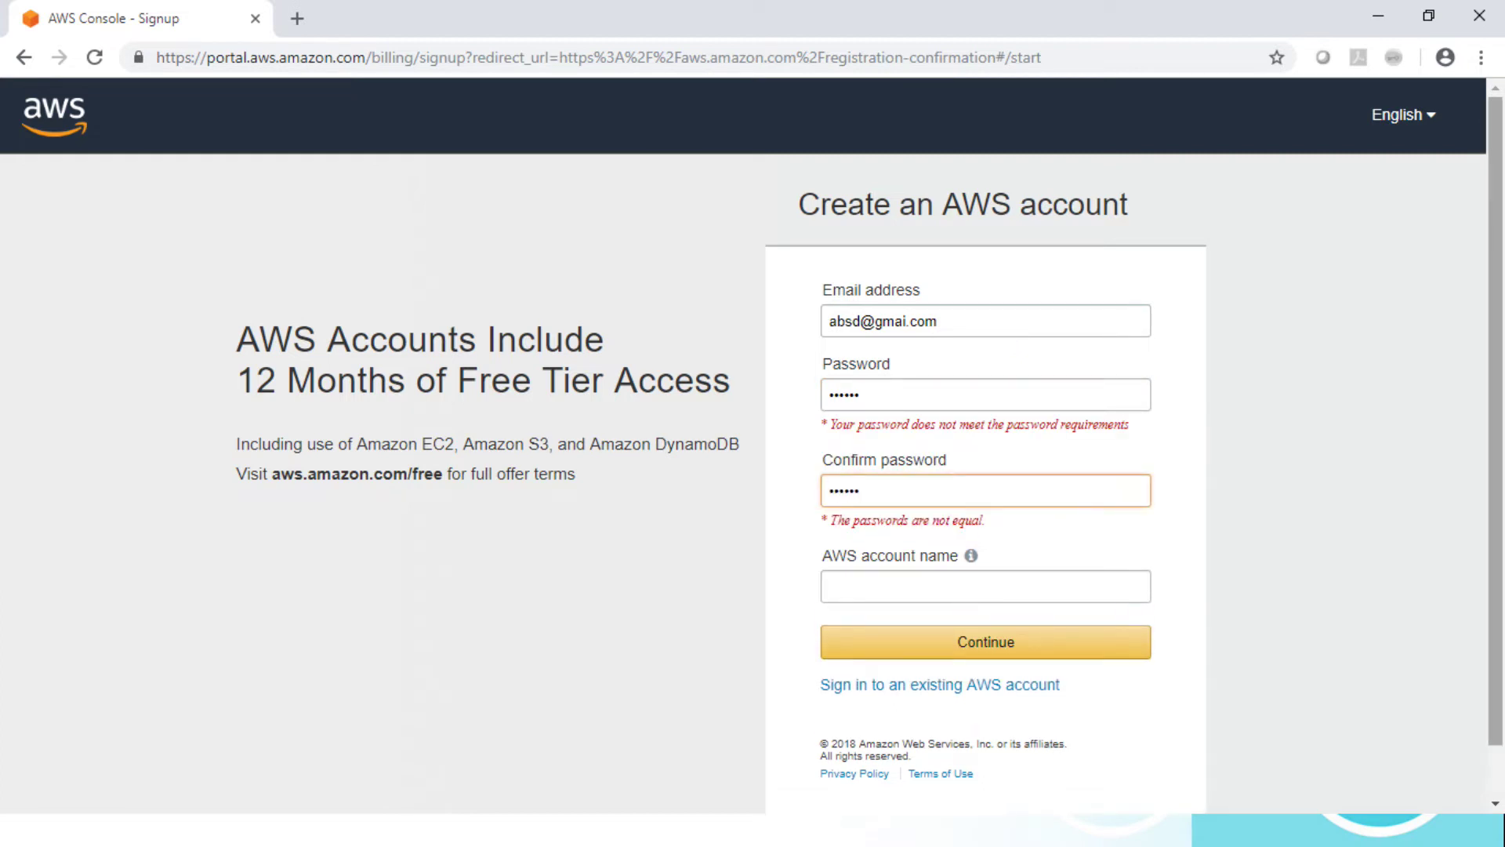
scroll(1503, 374, down, 1)
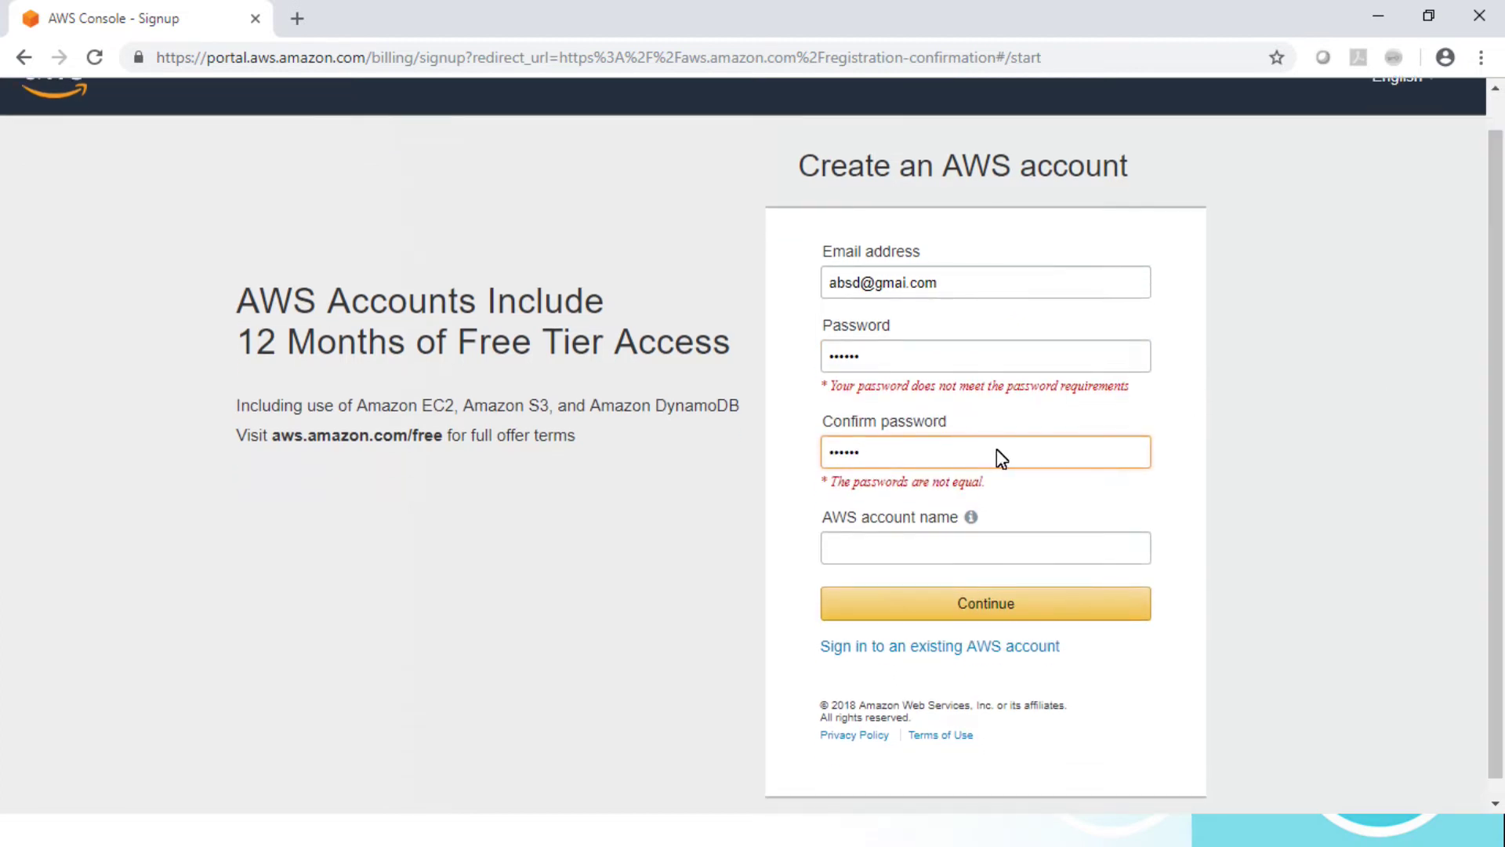
click(876, 547)
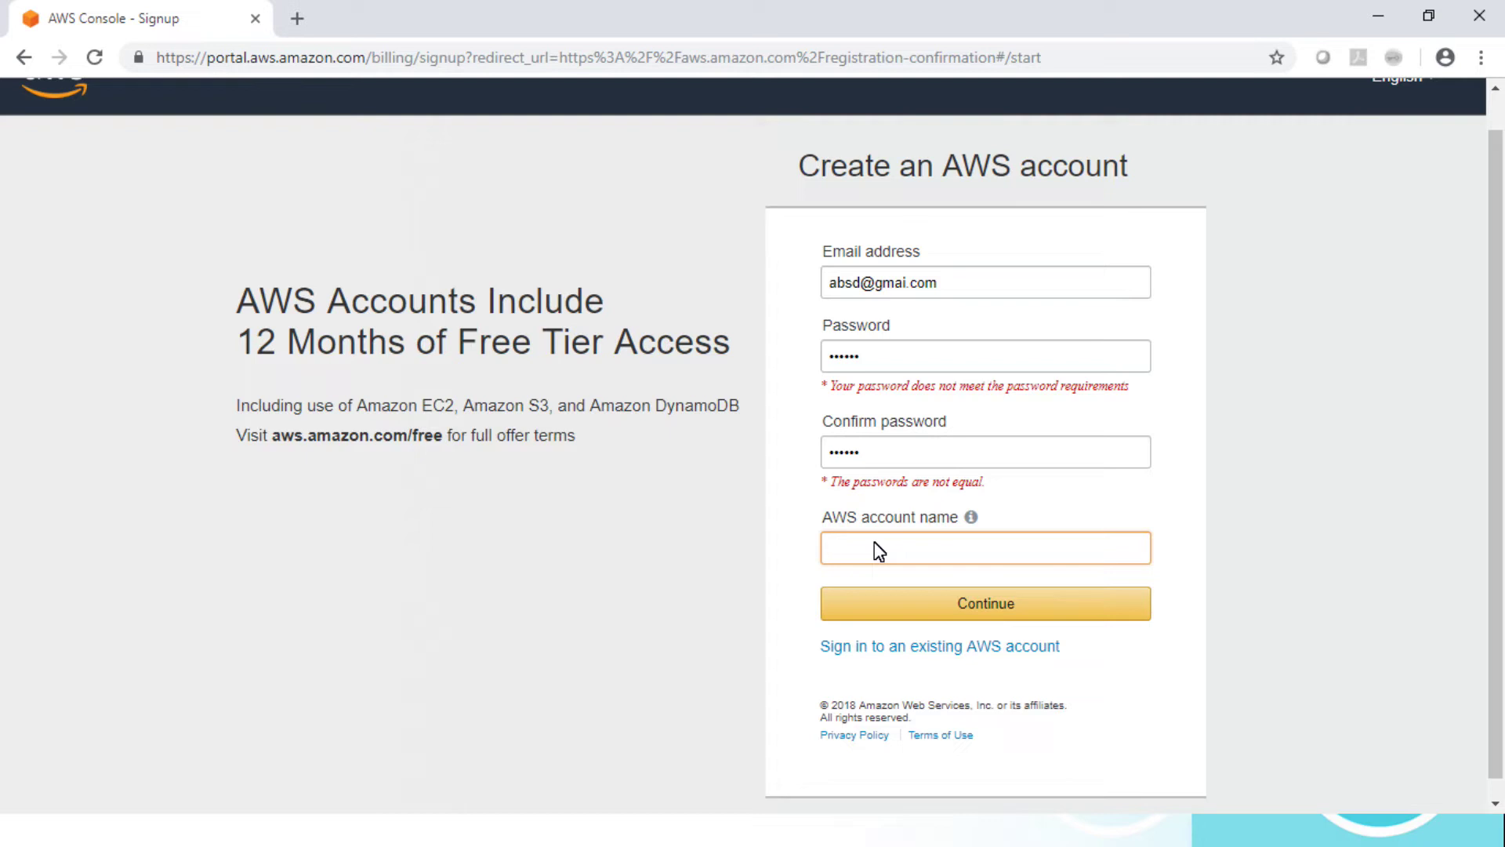
Step: Name the account 'Optra' and try replacing the rejected password
text(Optra)
click(945, 594)
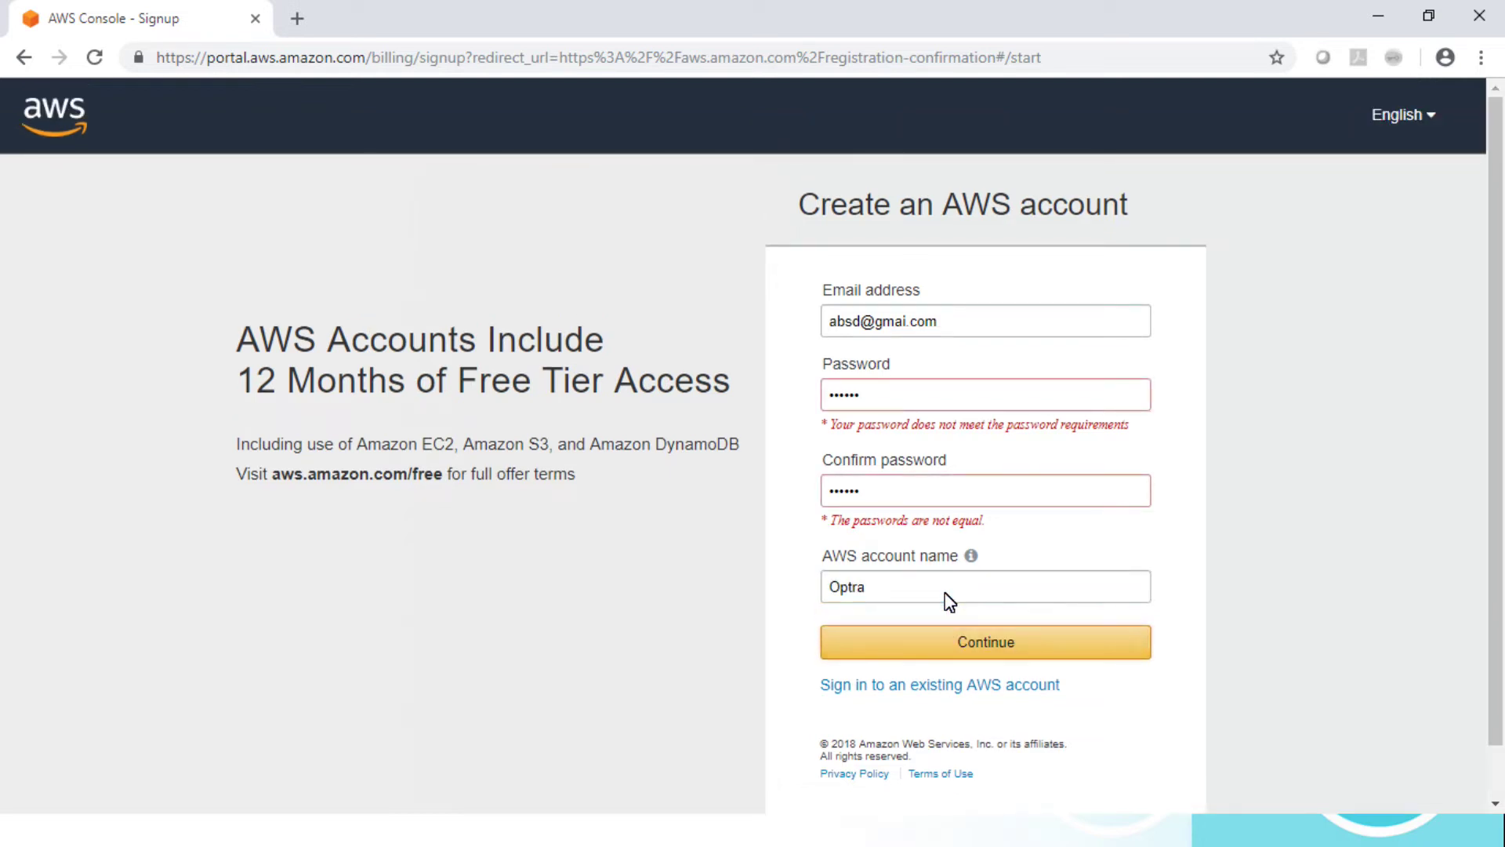
click(911, 403)
key(ctrl+a)
text(••••••)
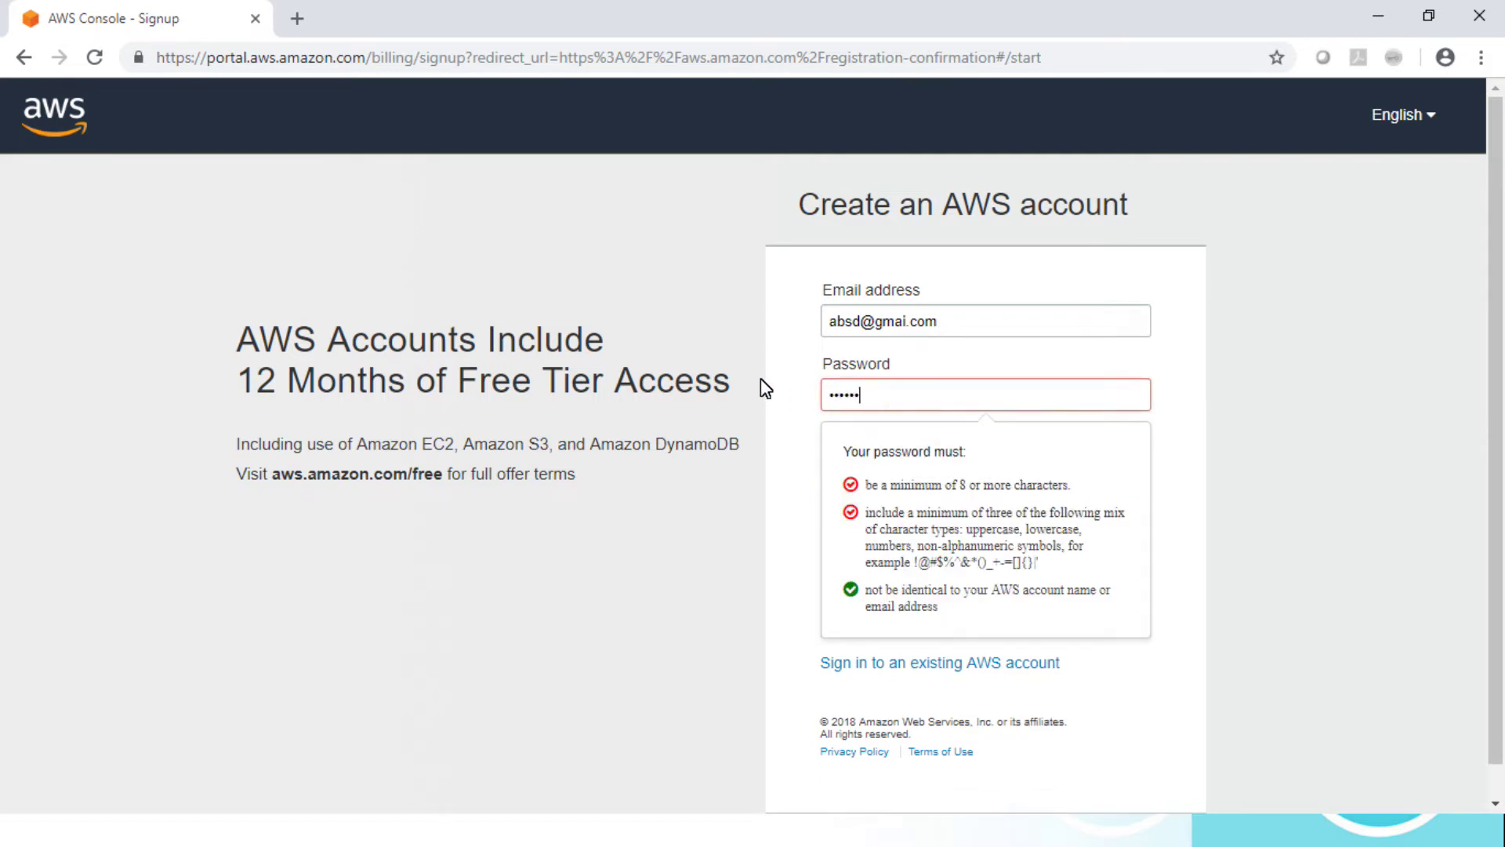
key(Tab)
text(••••)
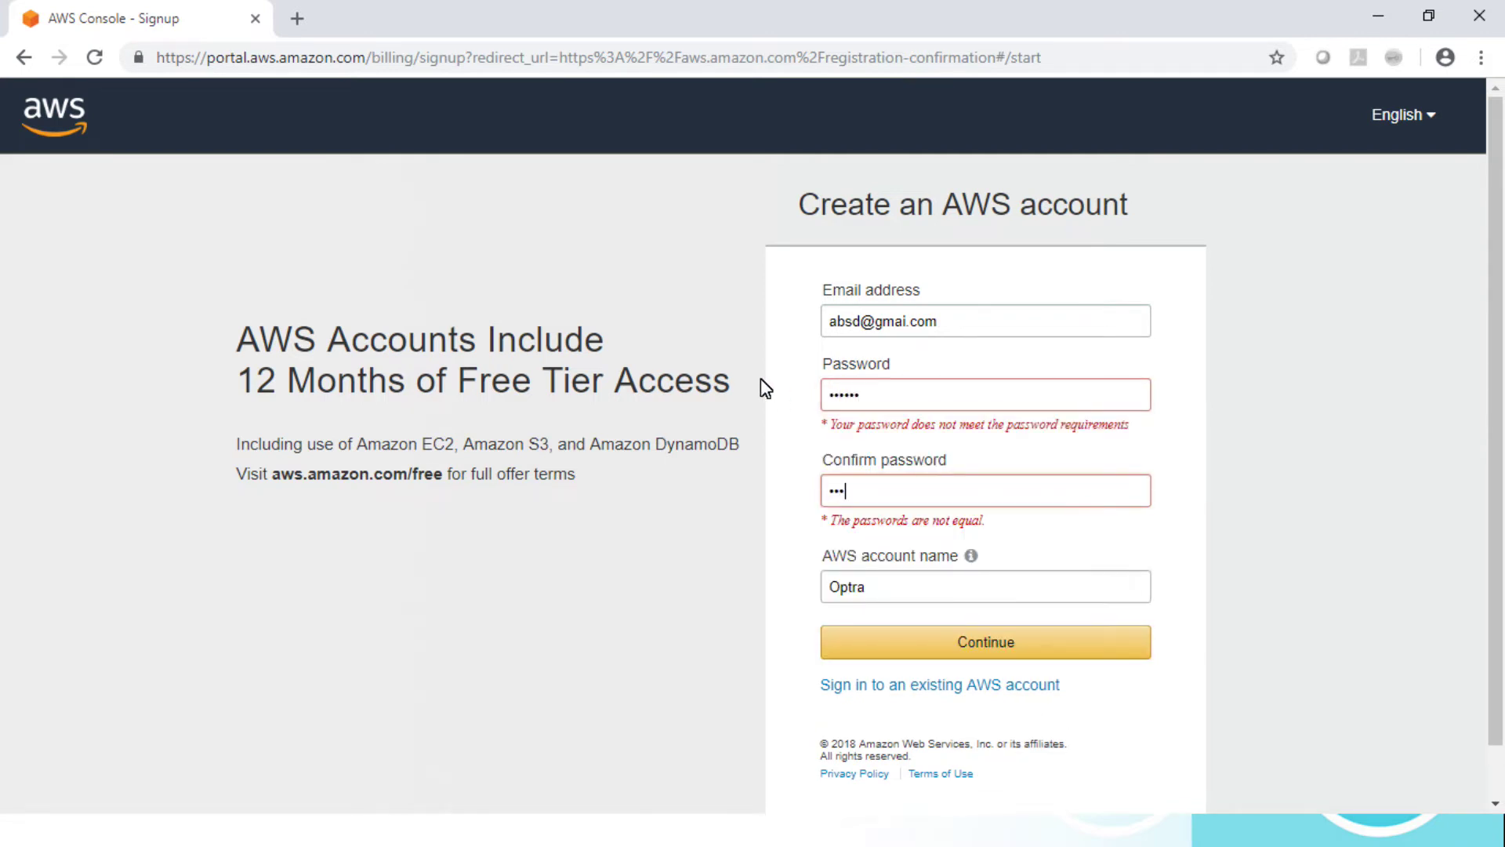
text(•)
click(946, 646)
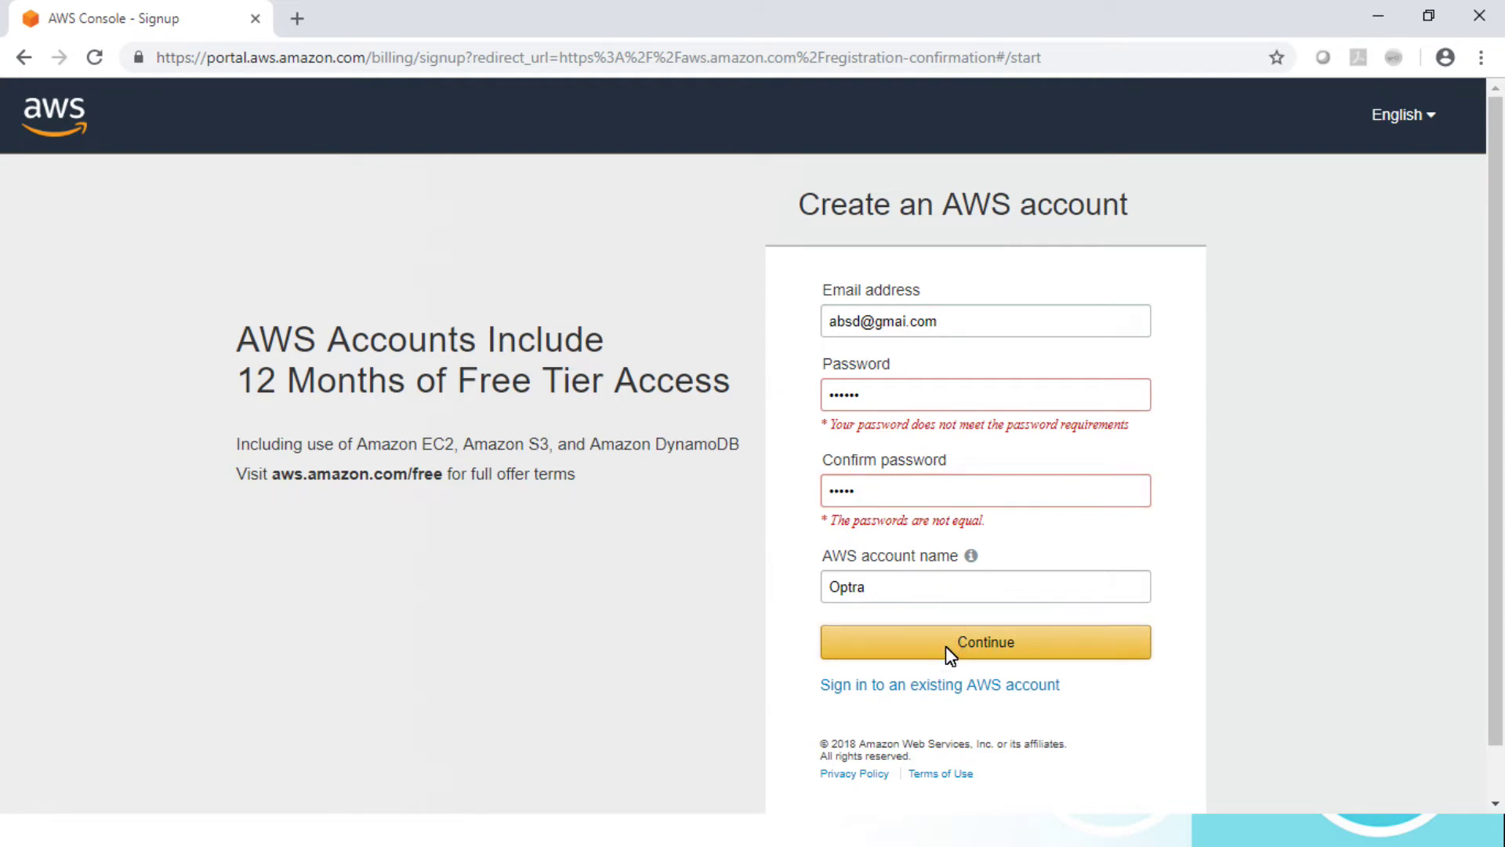
Step: Re-enter a matching eight-character password in Password and Confirm password
click(892, 486)
text(•)
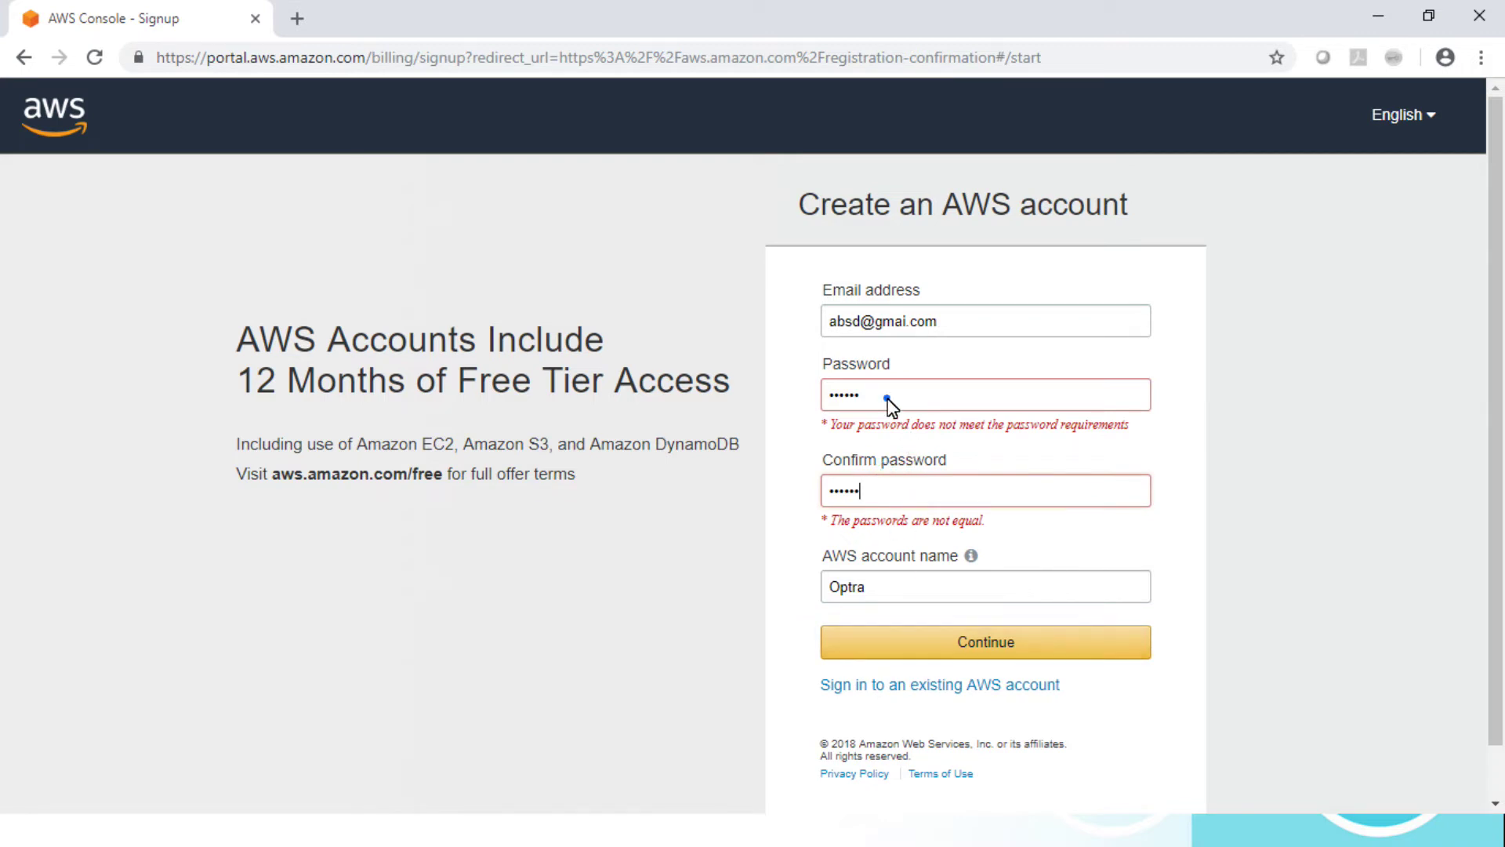
drag(890, 397, 753, 397)
text(••••••••)
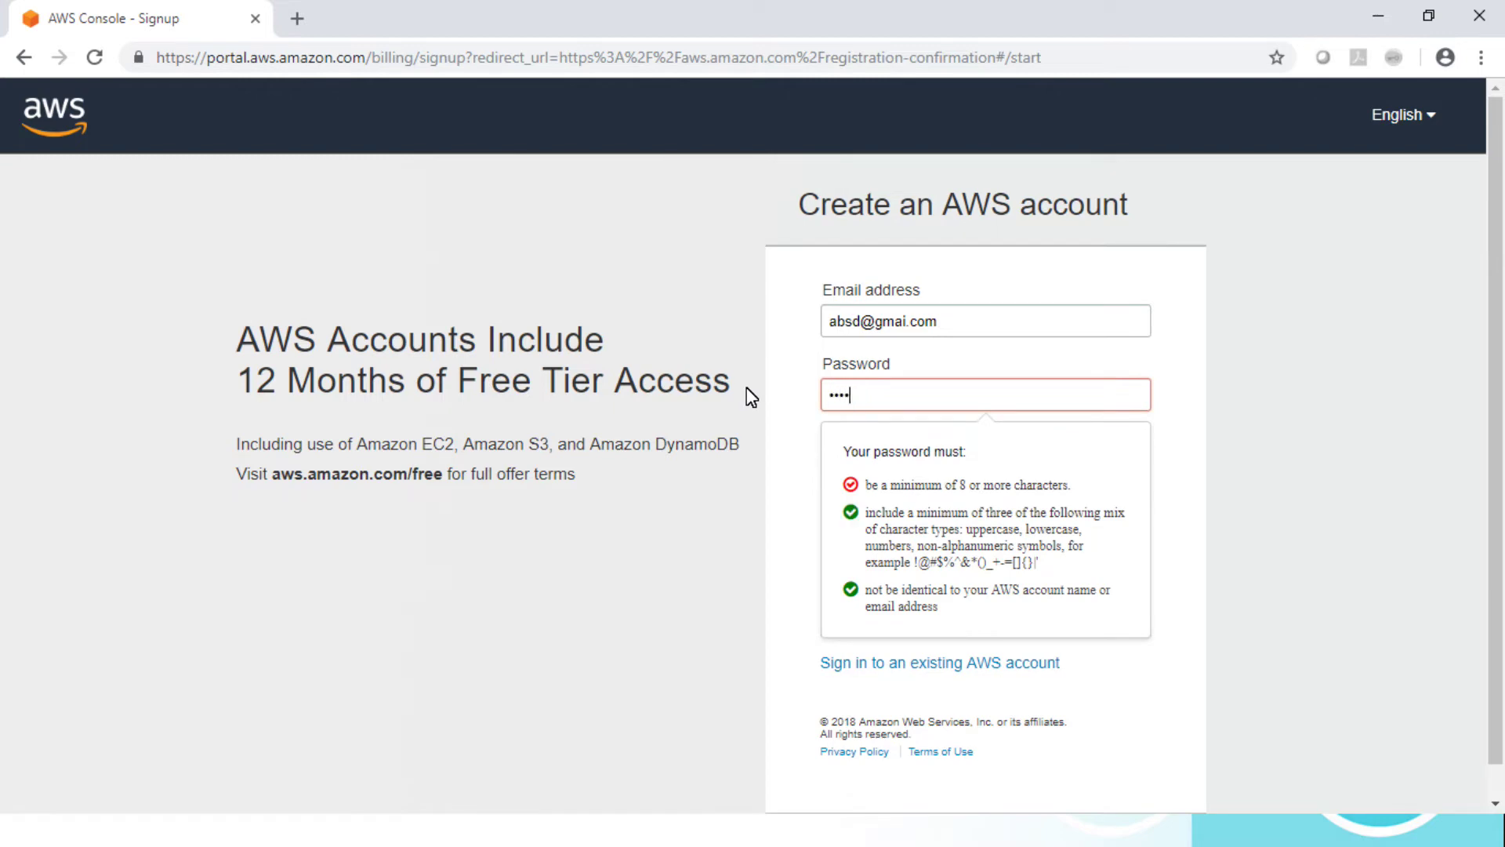
key(Tab)
text(••••••••)
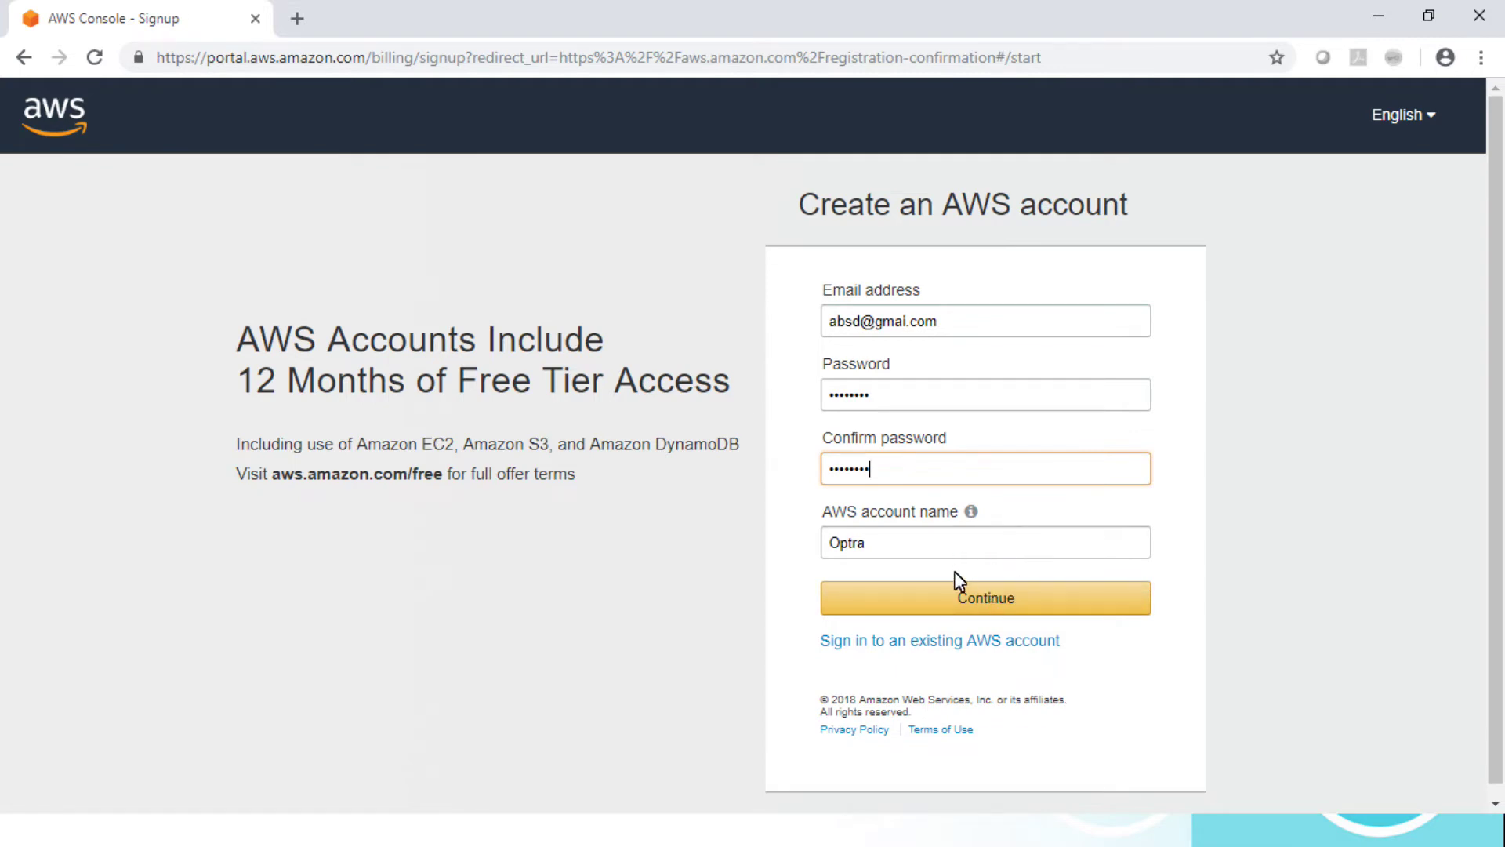
Step: Continue to Contact Information and set the account type to Personal
click(927, 592)
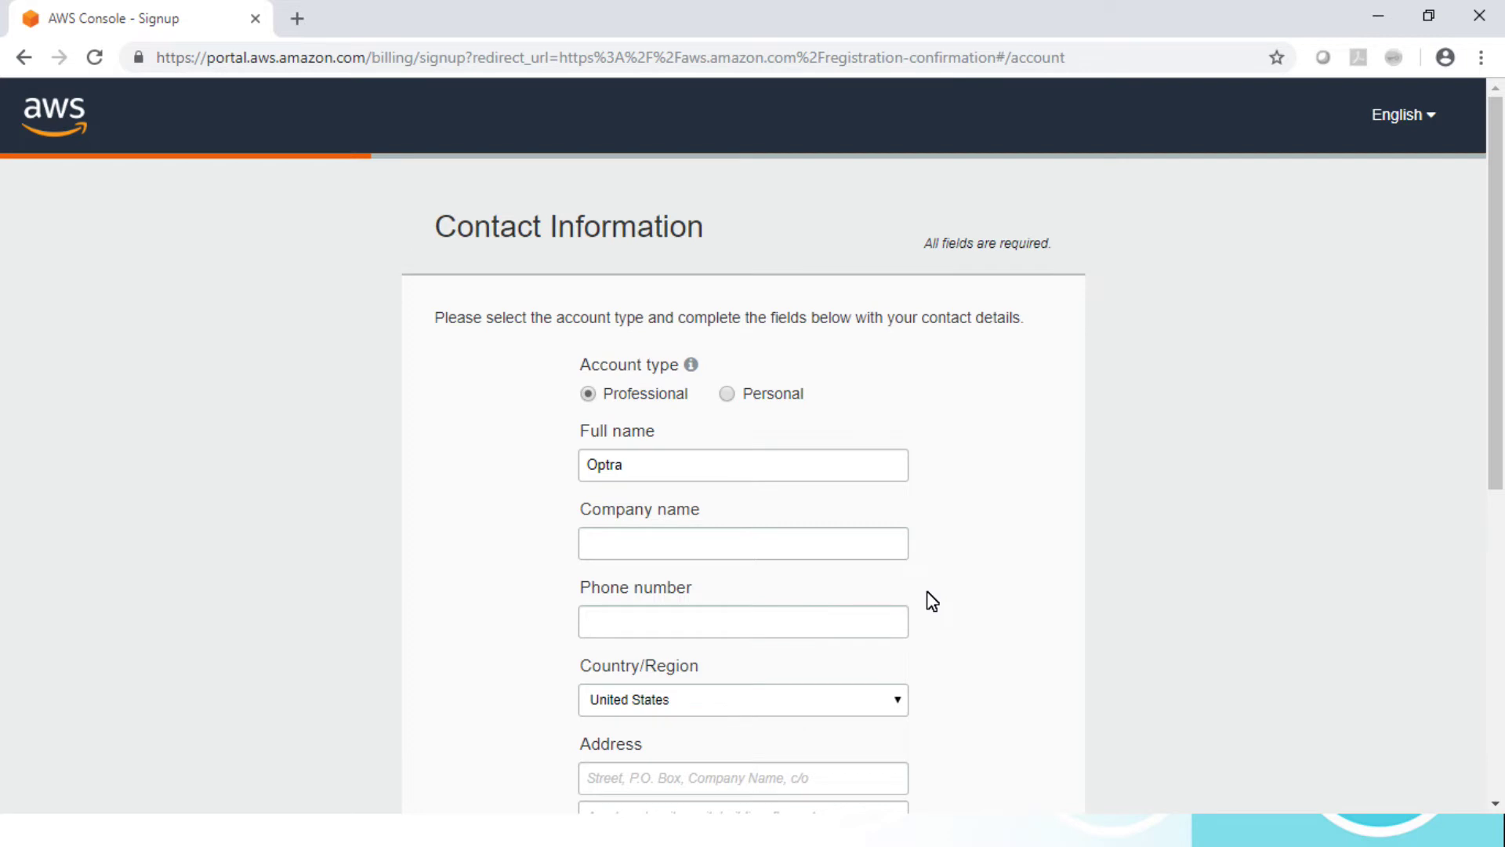
drag(1502, 369, 1504, 462)
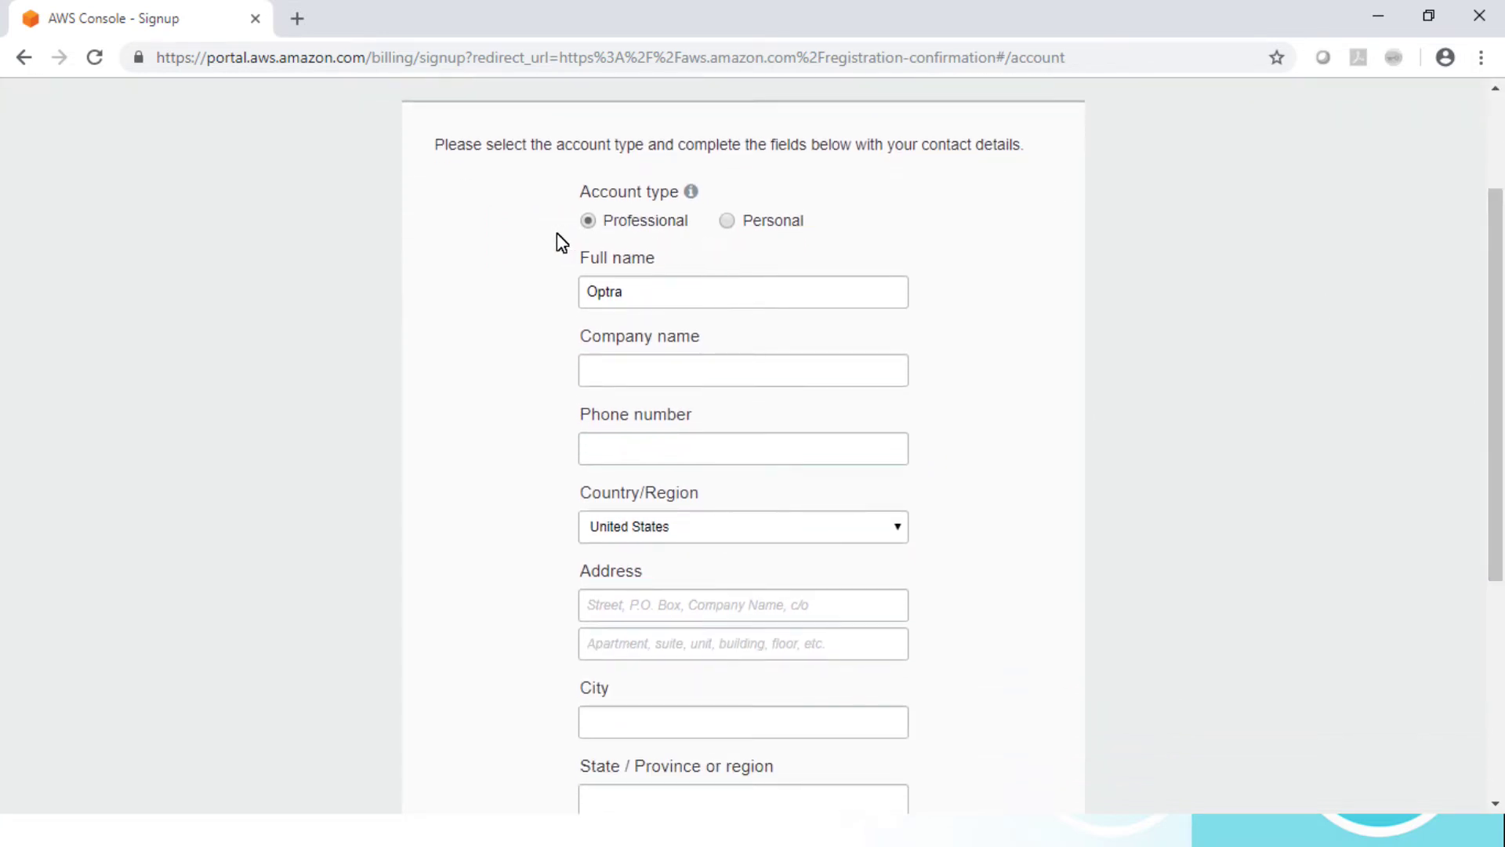
click(728, 222)
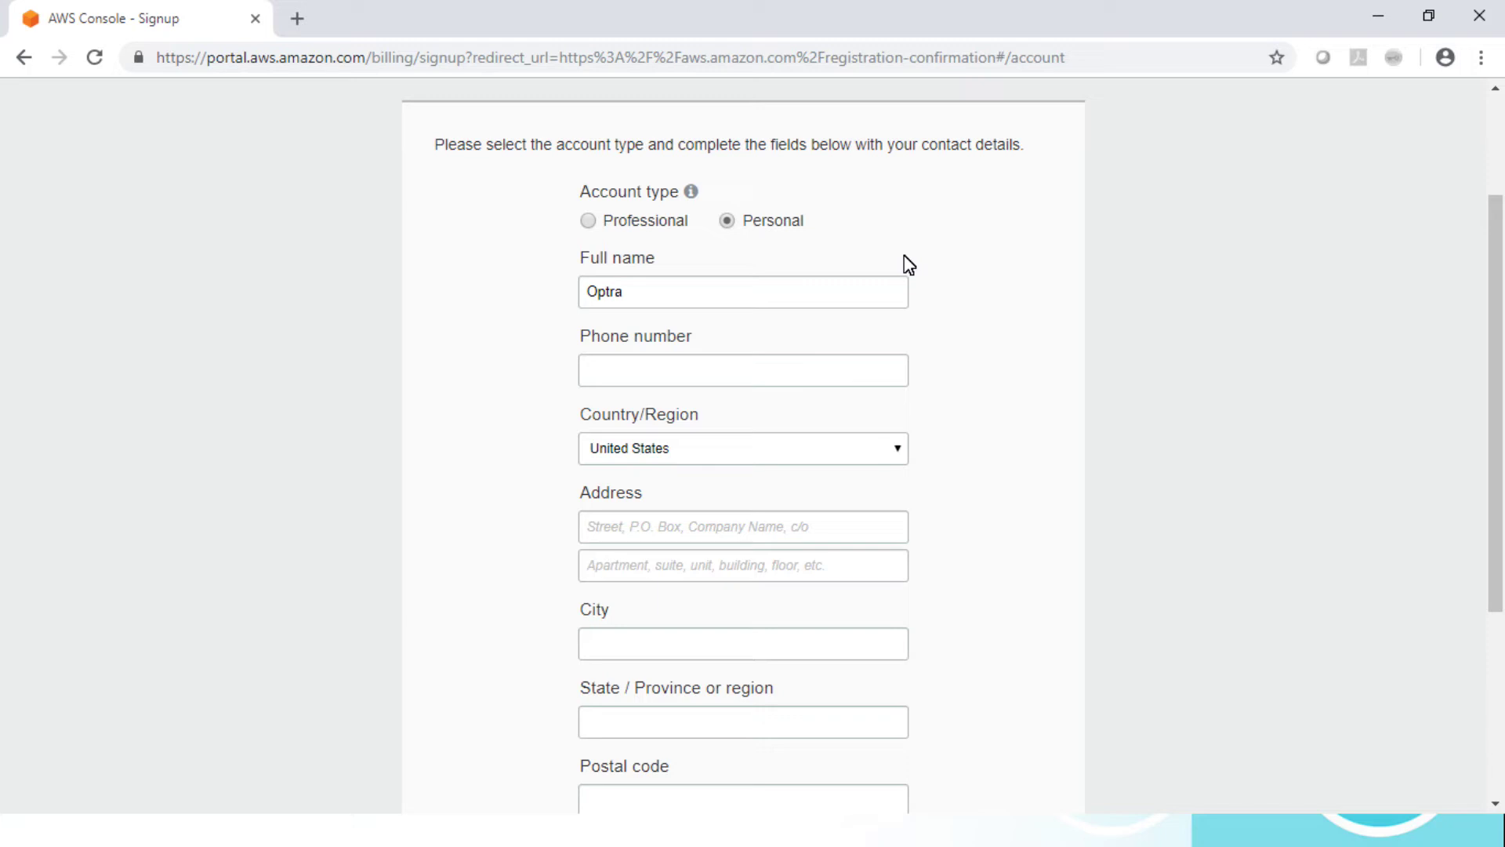
Step: Enter the contact phone number and choose India as the country
click(662, 297)
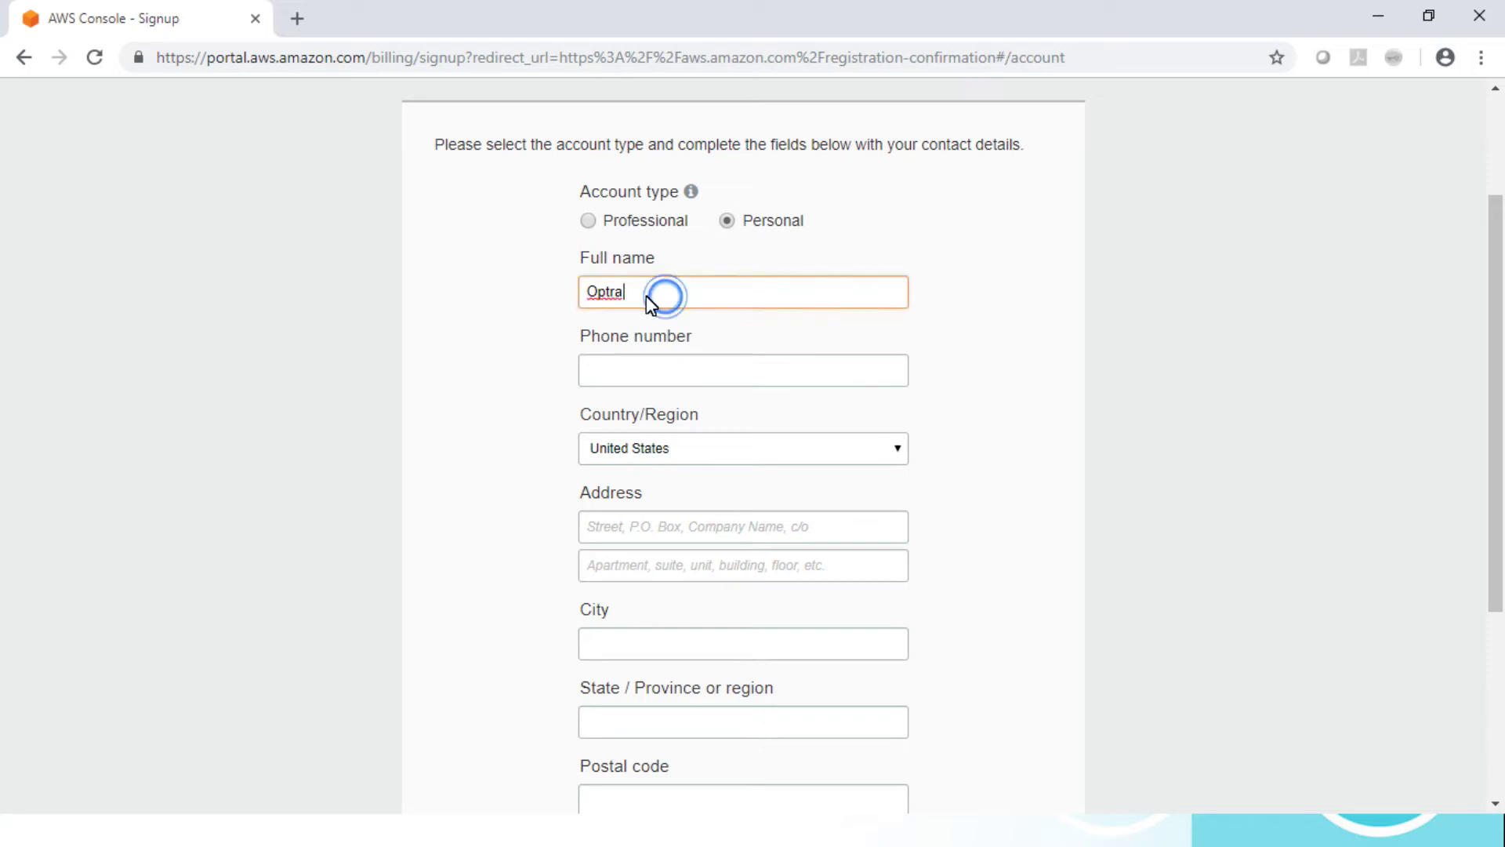
drag(675, 296, 593, 292)
click(631, 370)
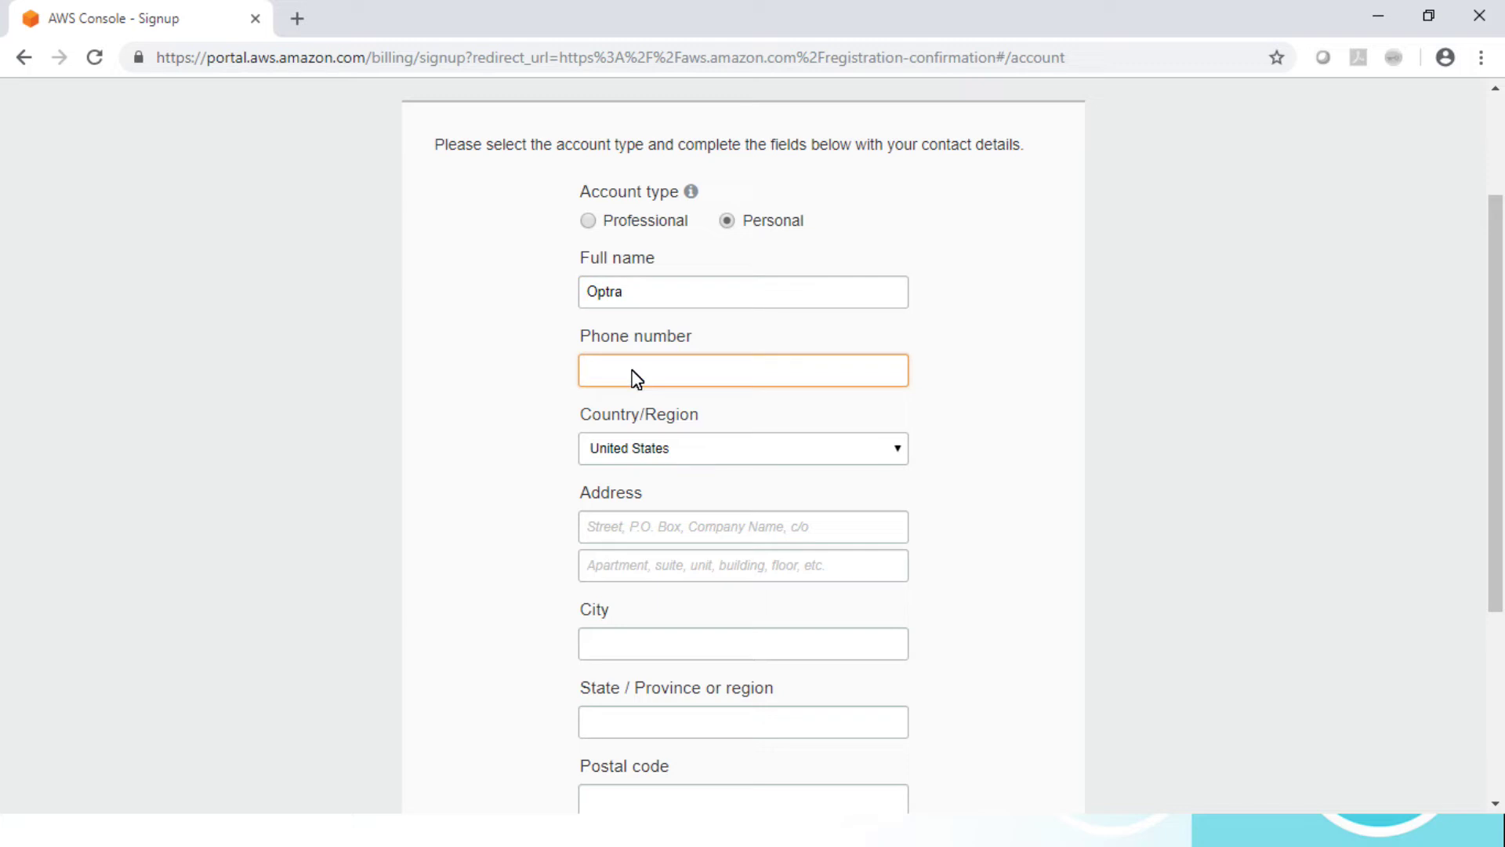
text(1234567891)
key(Tab)
text(India)
key(Tab)
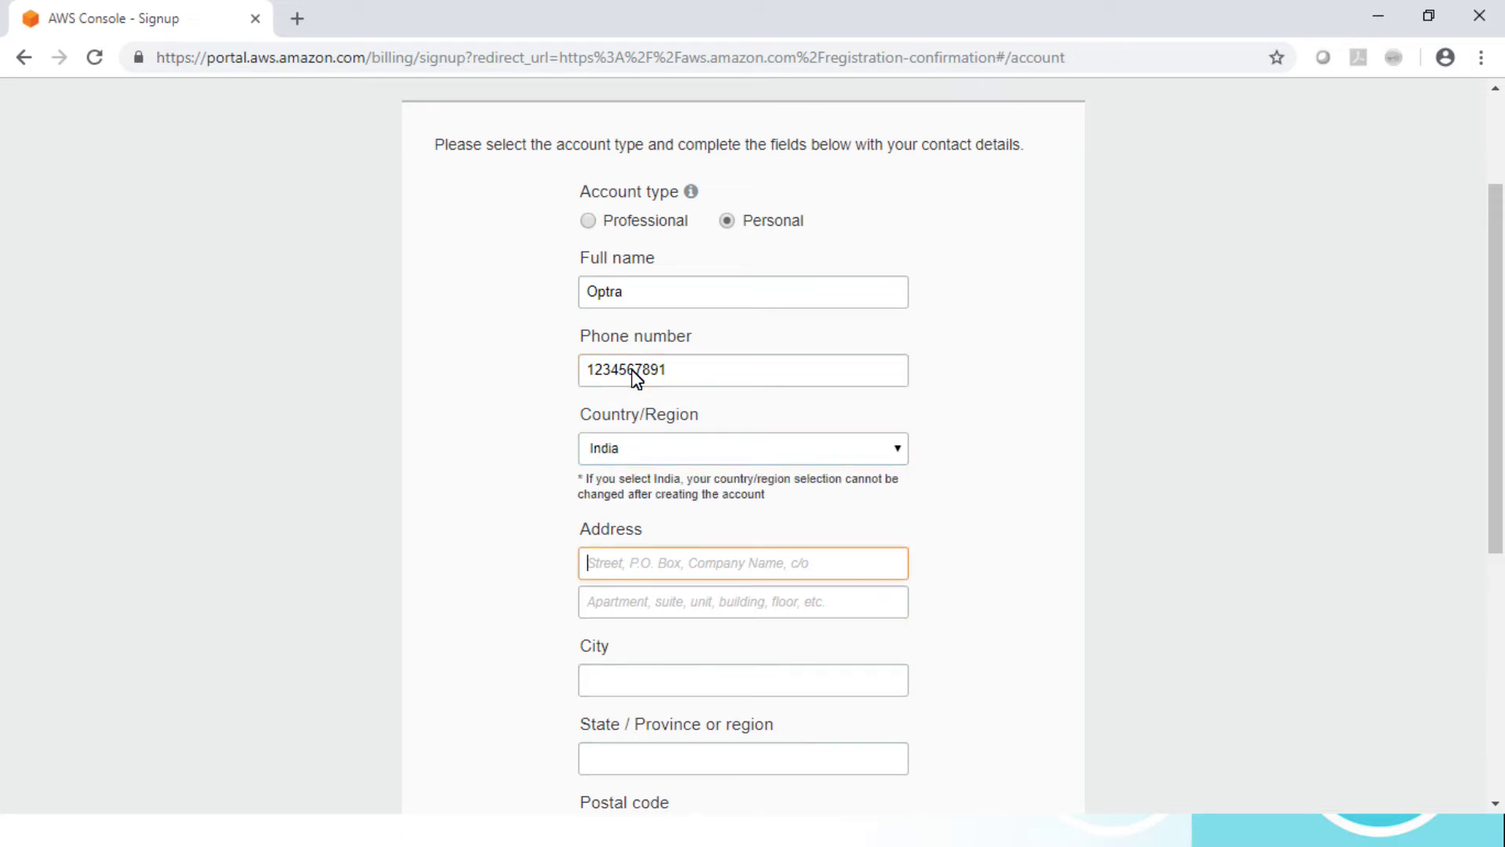
Step: Fill in the address, city, state and postal code fields
drag(1502, 404, 1503, 480)
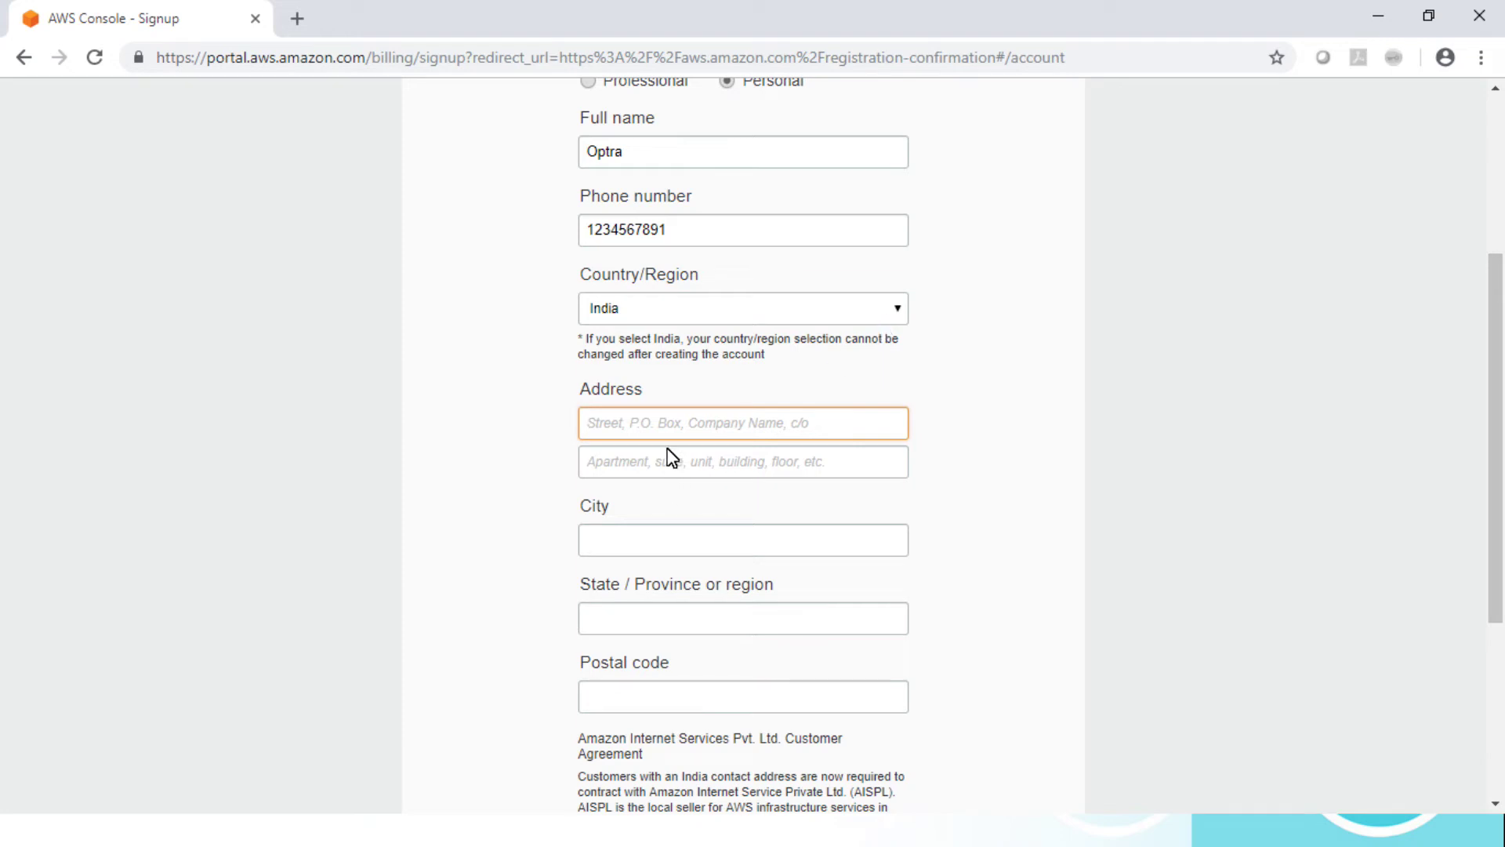
text(de)
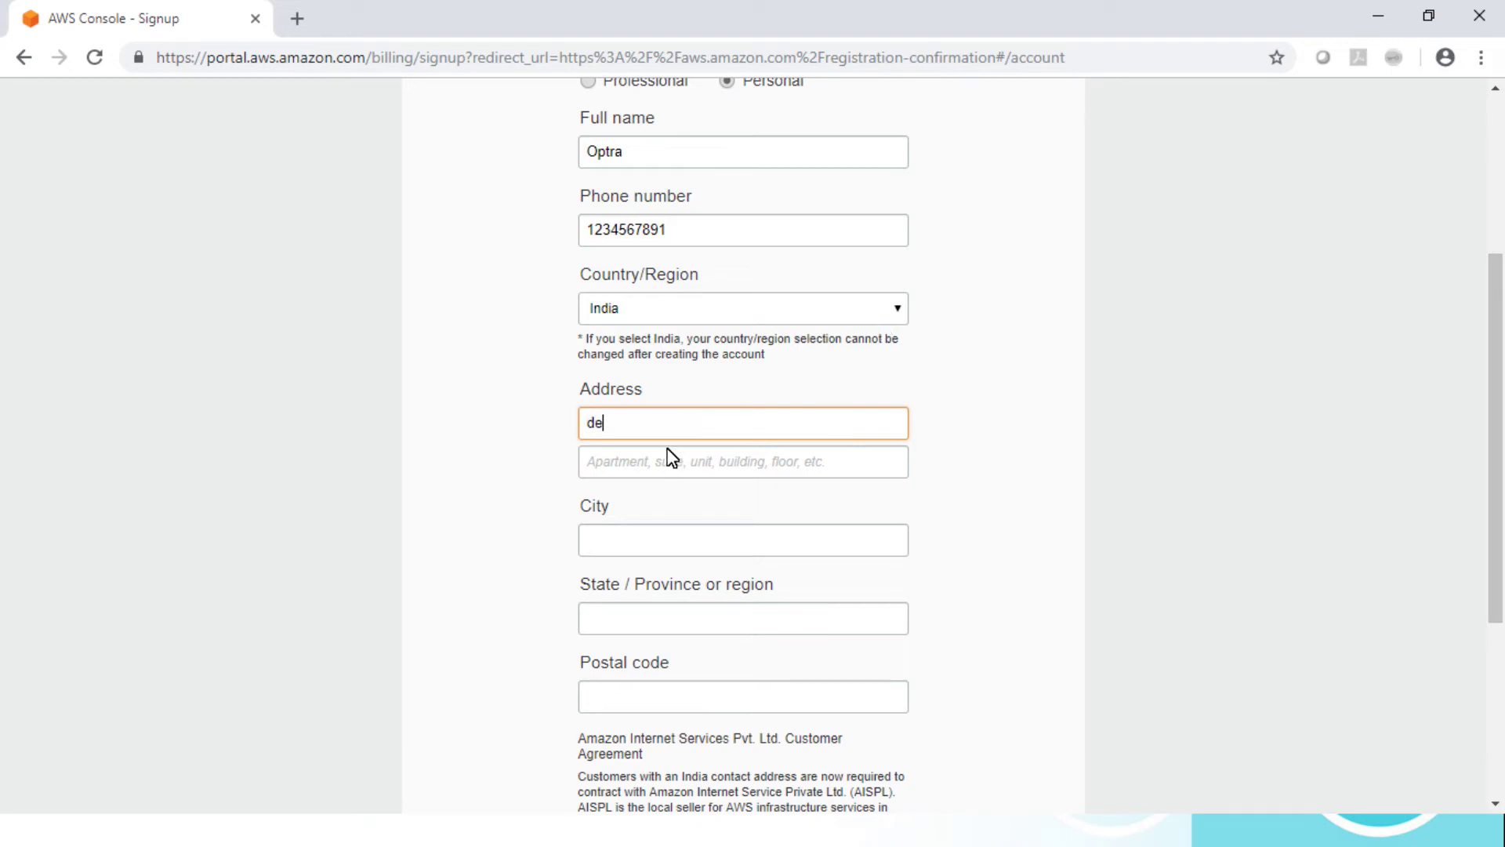
text(lhi)
click(672, 460)
text(delhi)
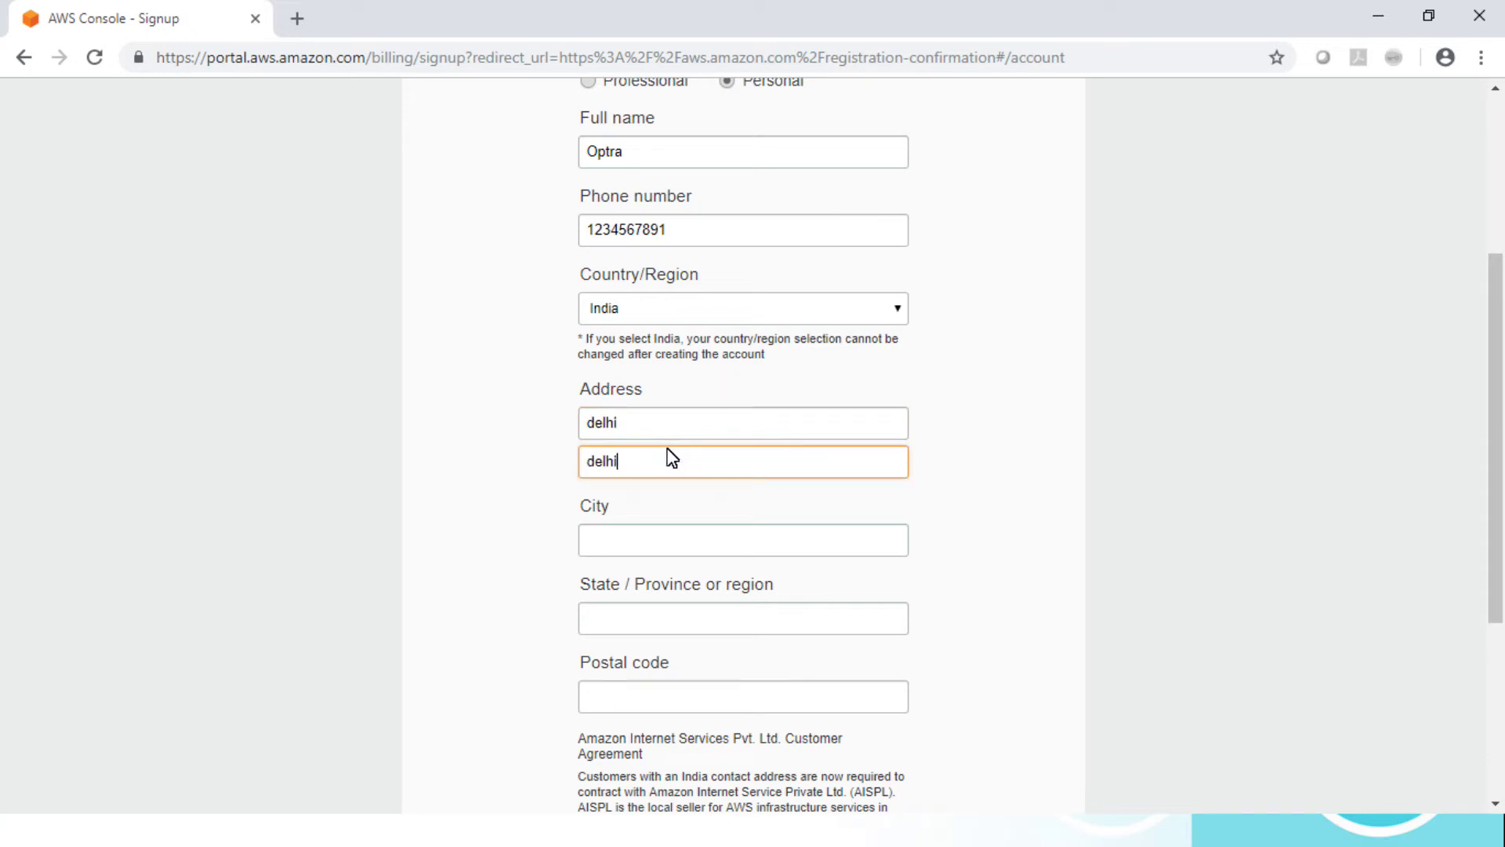
key(Tab)
text(delhi)
key(Tab)
text(delhi)
key(Tab)
text(110018)
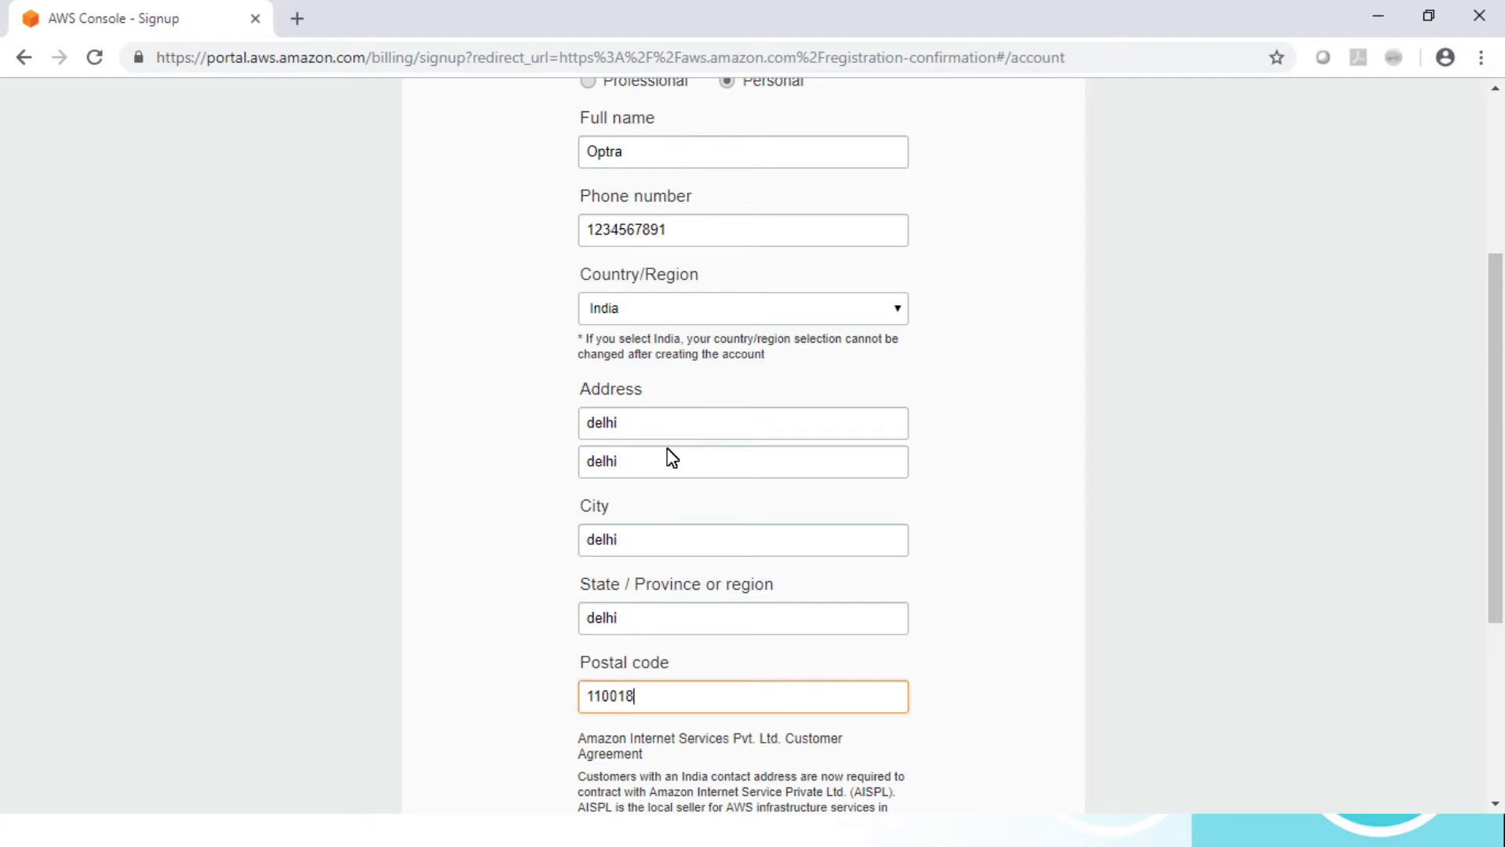
Step: Accept the AISPL Customer Agreement and create the account to reach Payment Information
key(Tab)
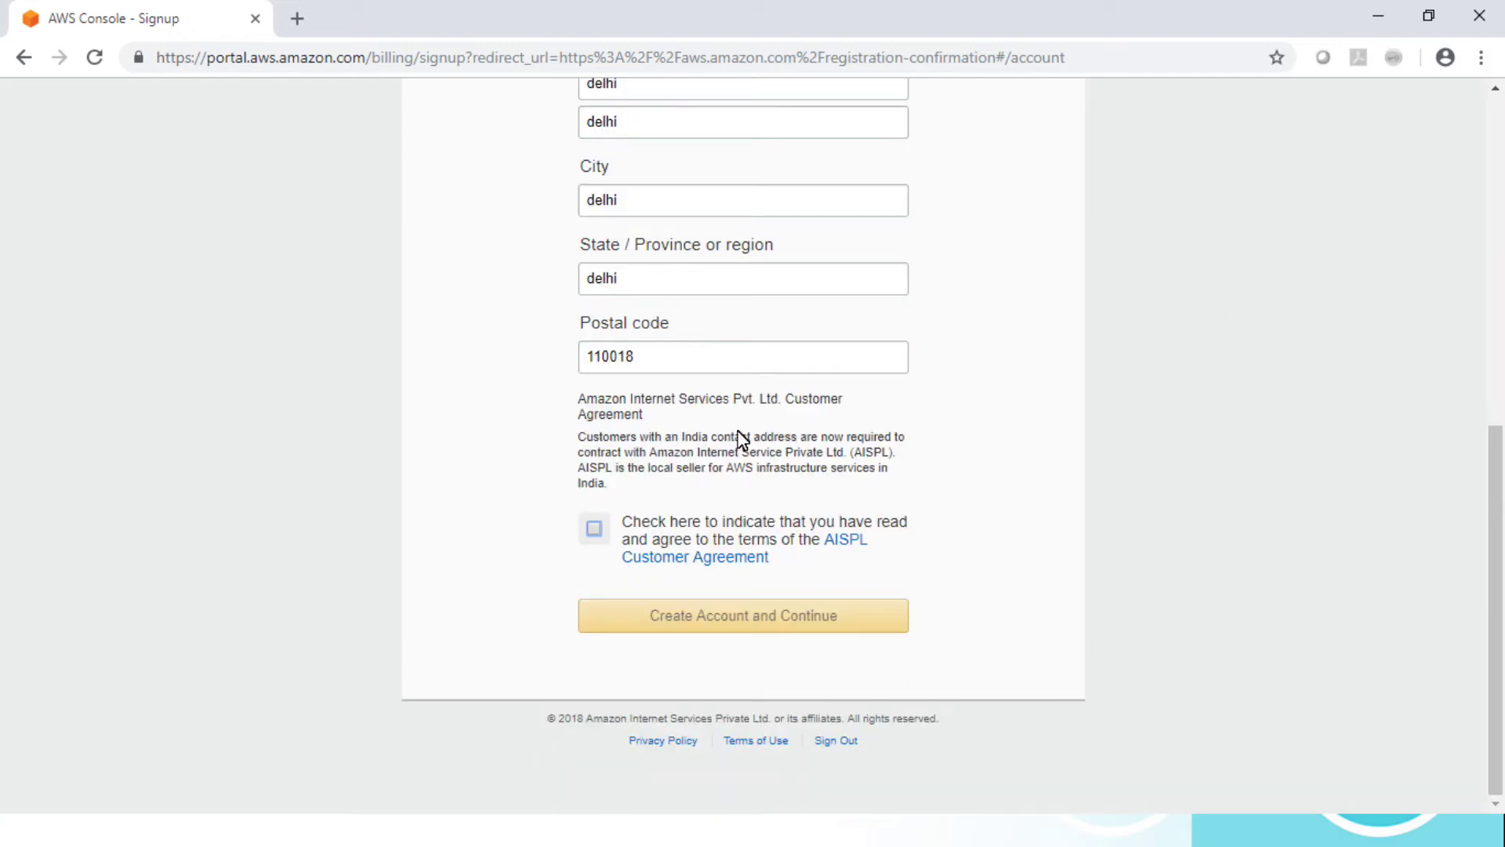
key(super+Down)
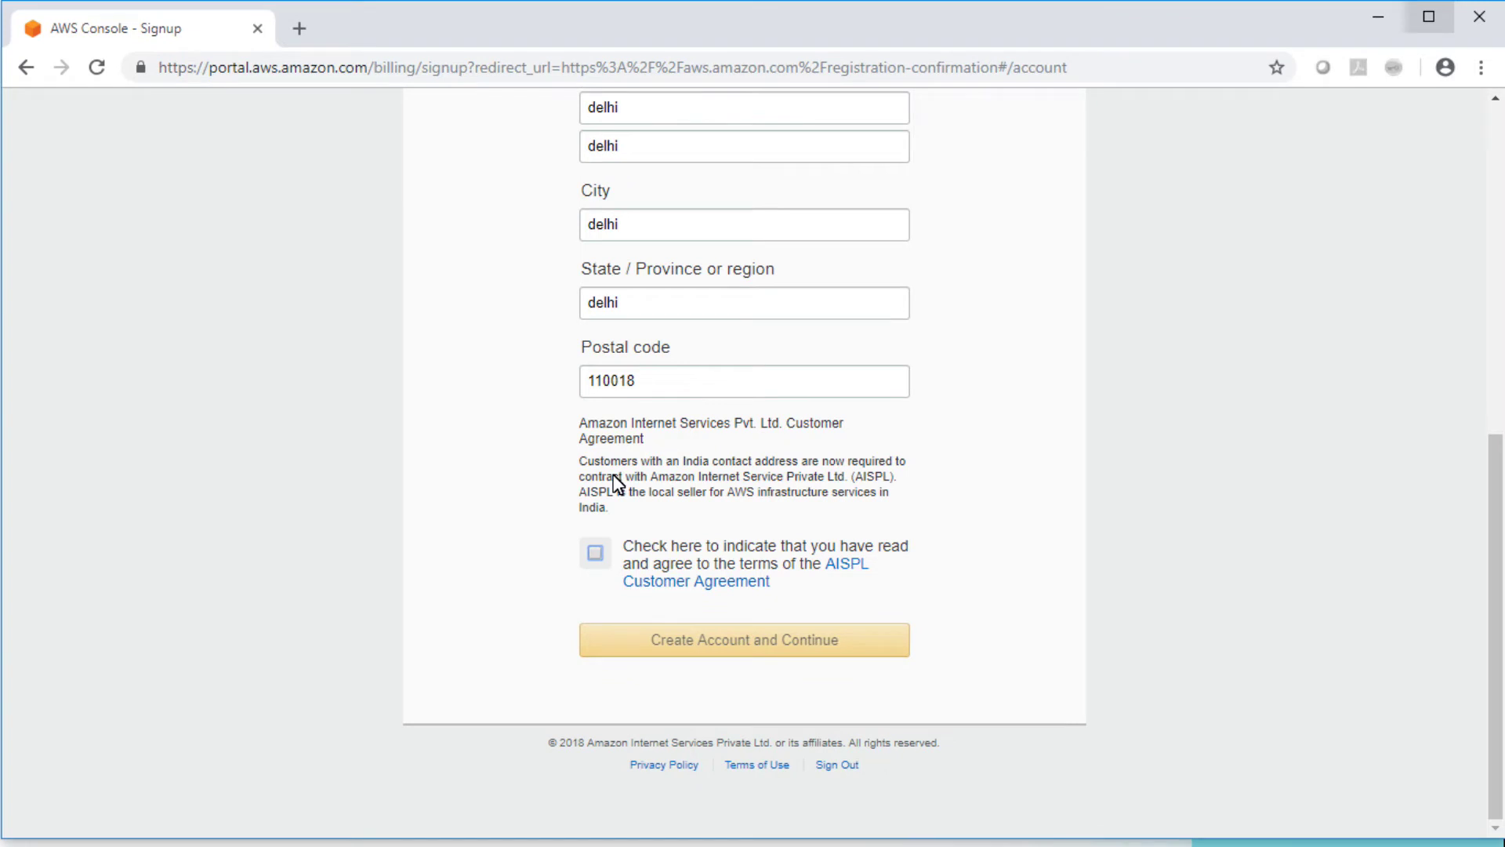
click(584, 557)
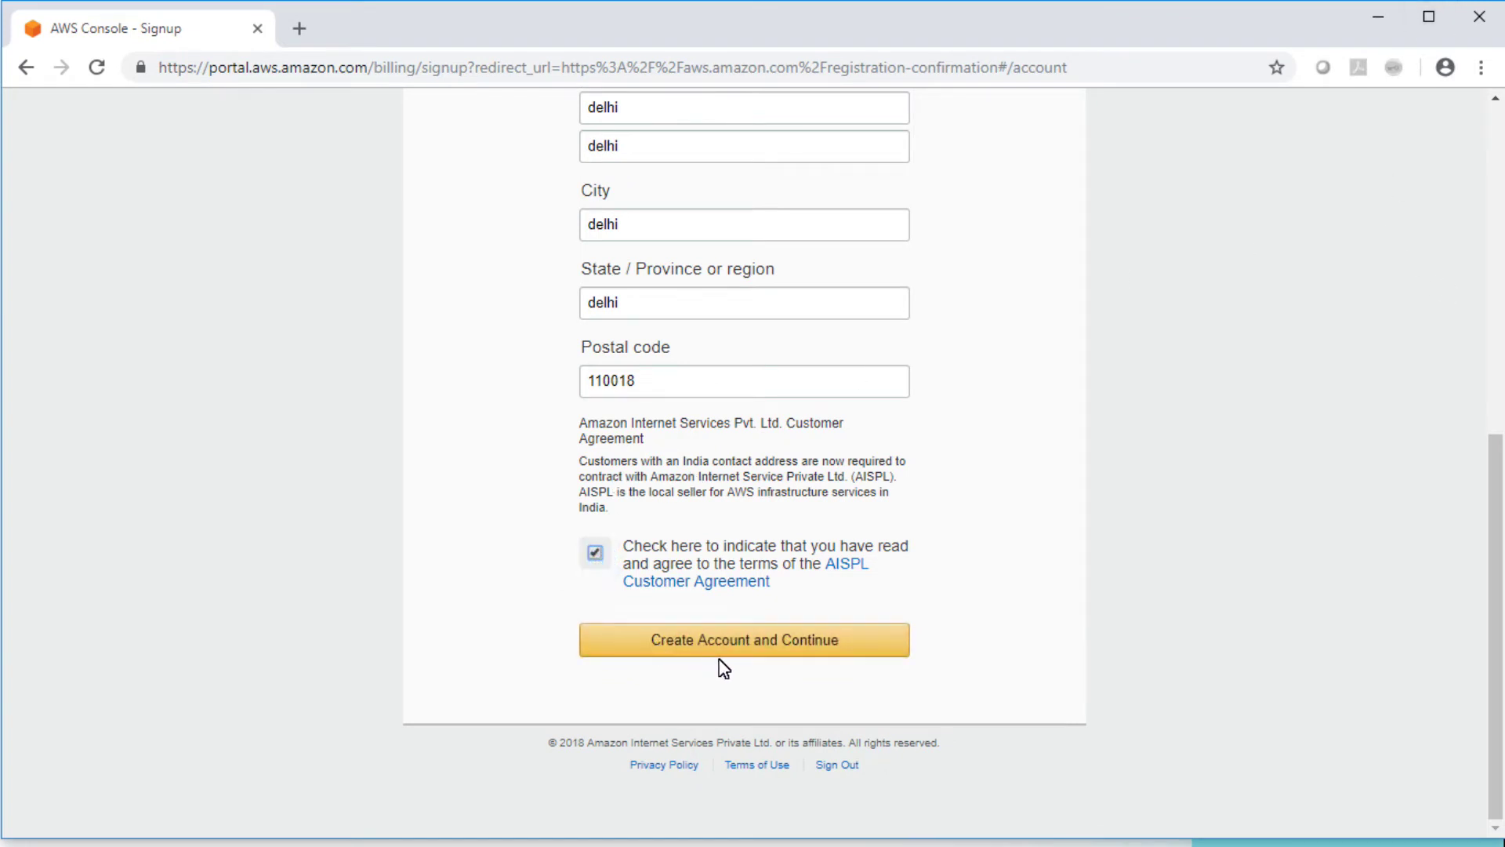
click(769, 657)
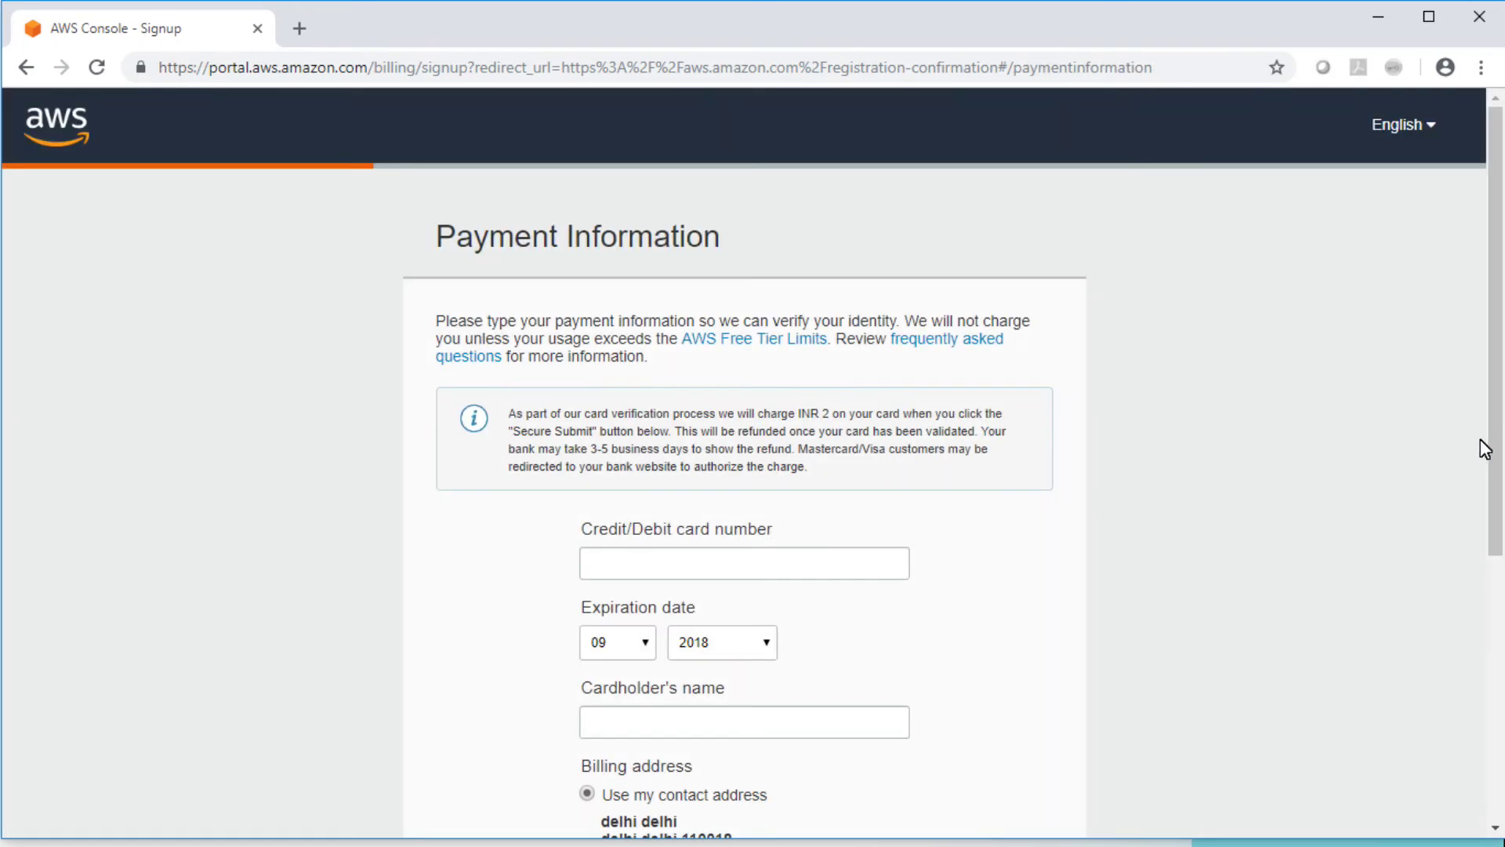
drag(1501, 428, 1504, 497)
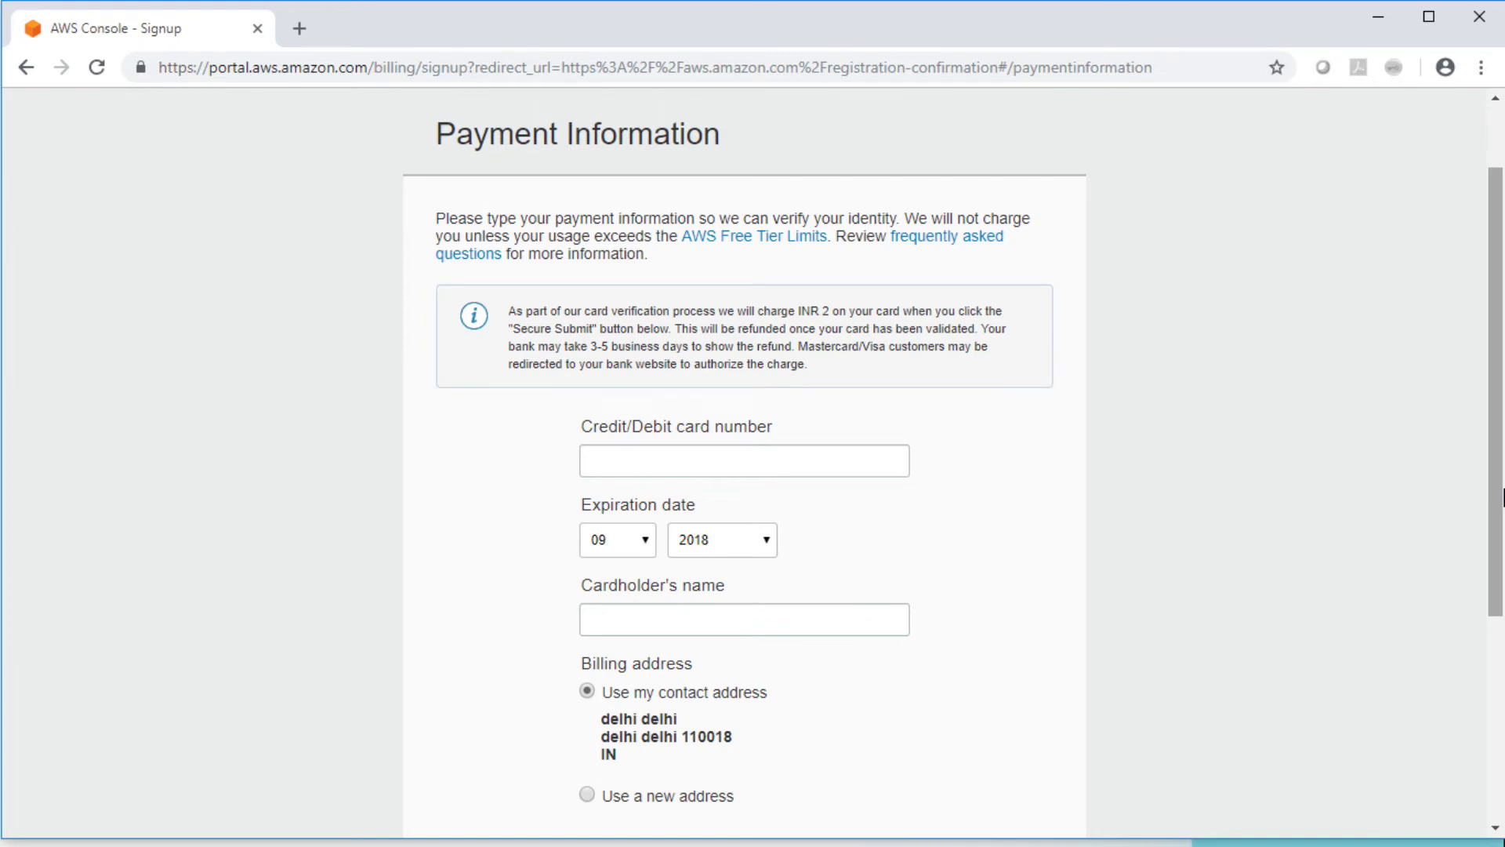
drag(1495, 342, 1503, 405)
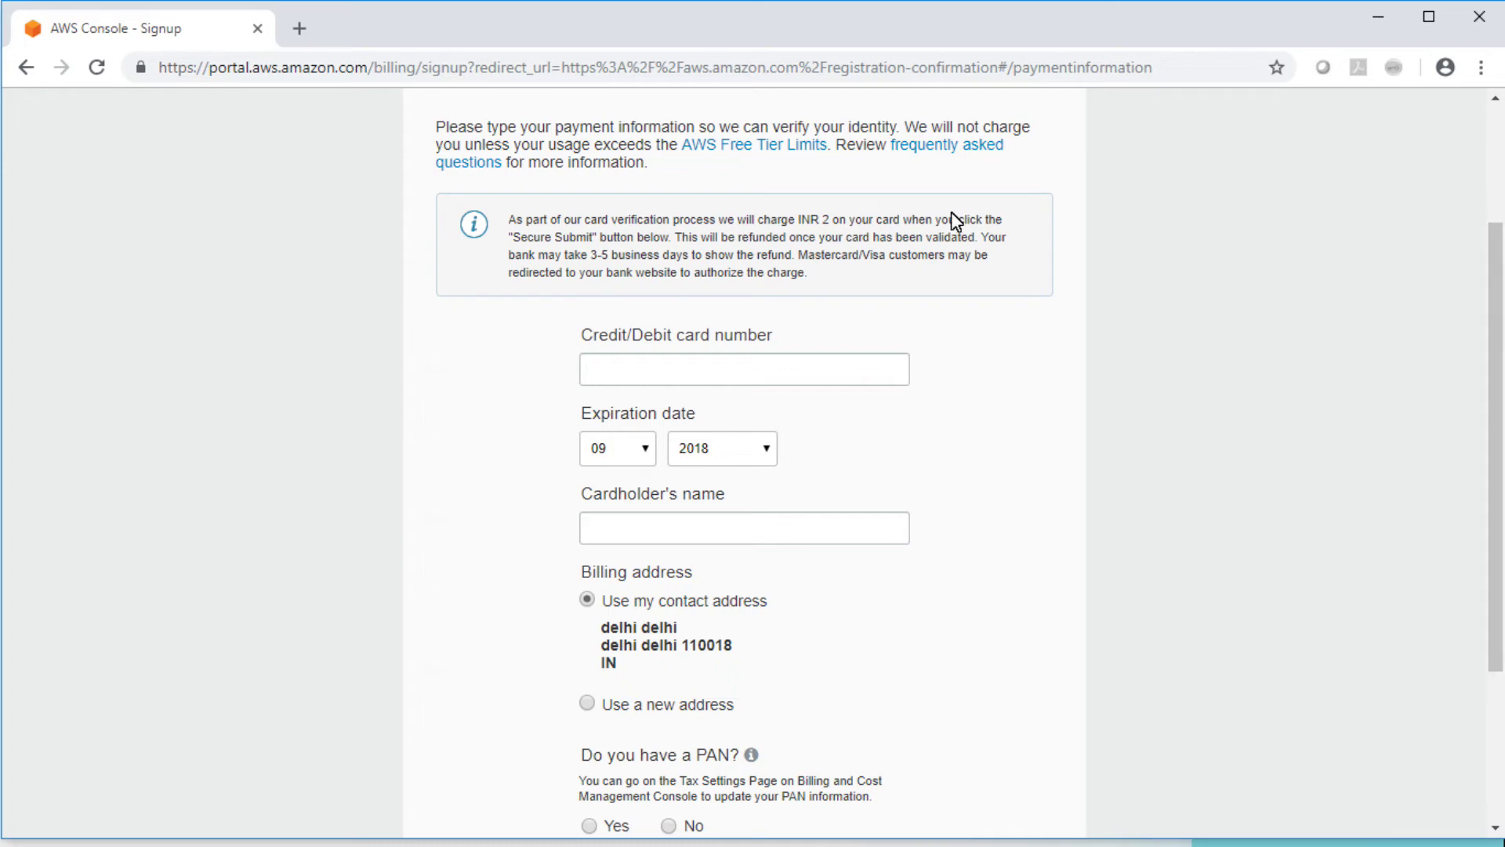
drag(516, 223, 822, 224)
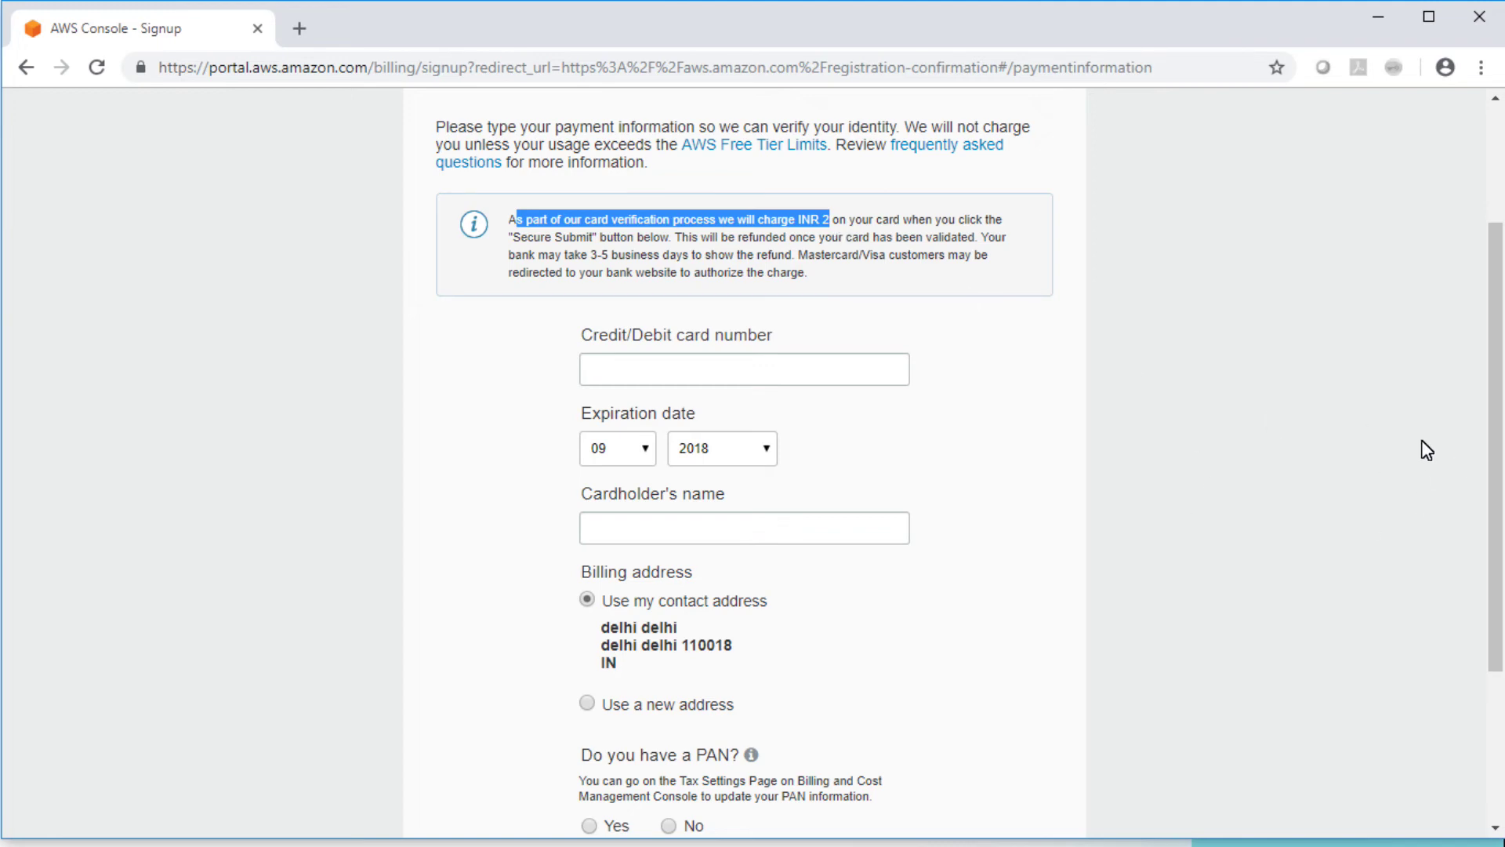
Step: Scroll down the AWS Management Console home page to view the services list
drag(1498, 352, 1502, 481)
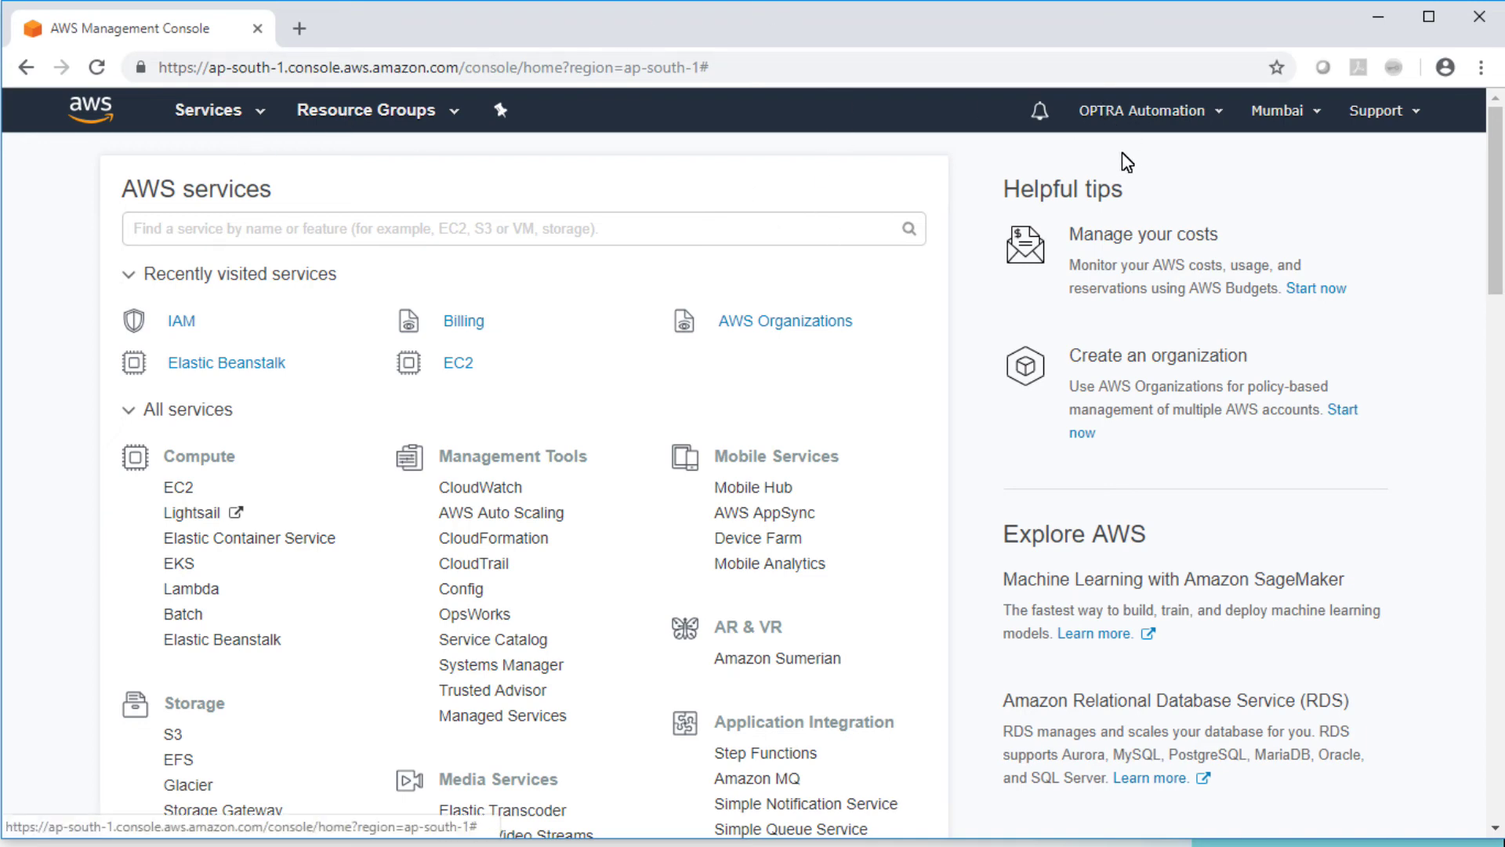
click(1317, 114)
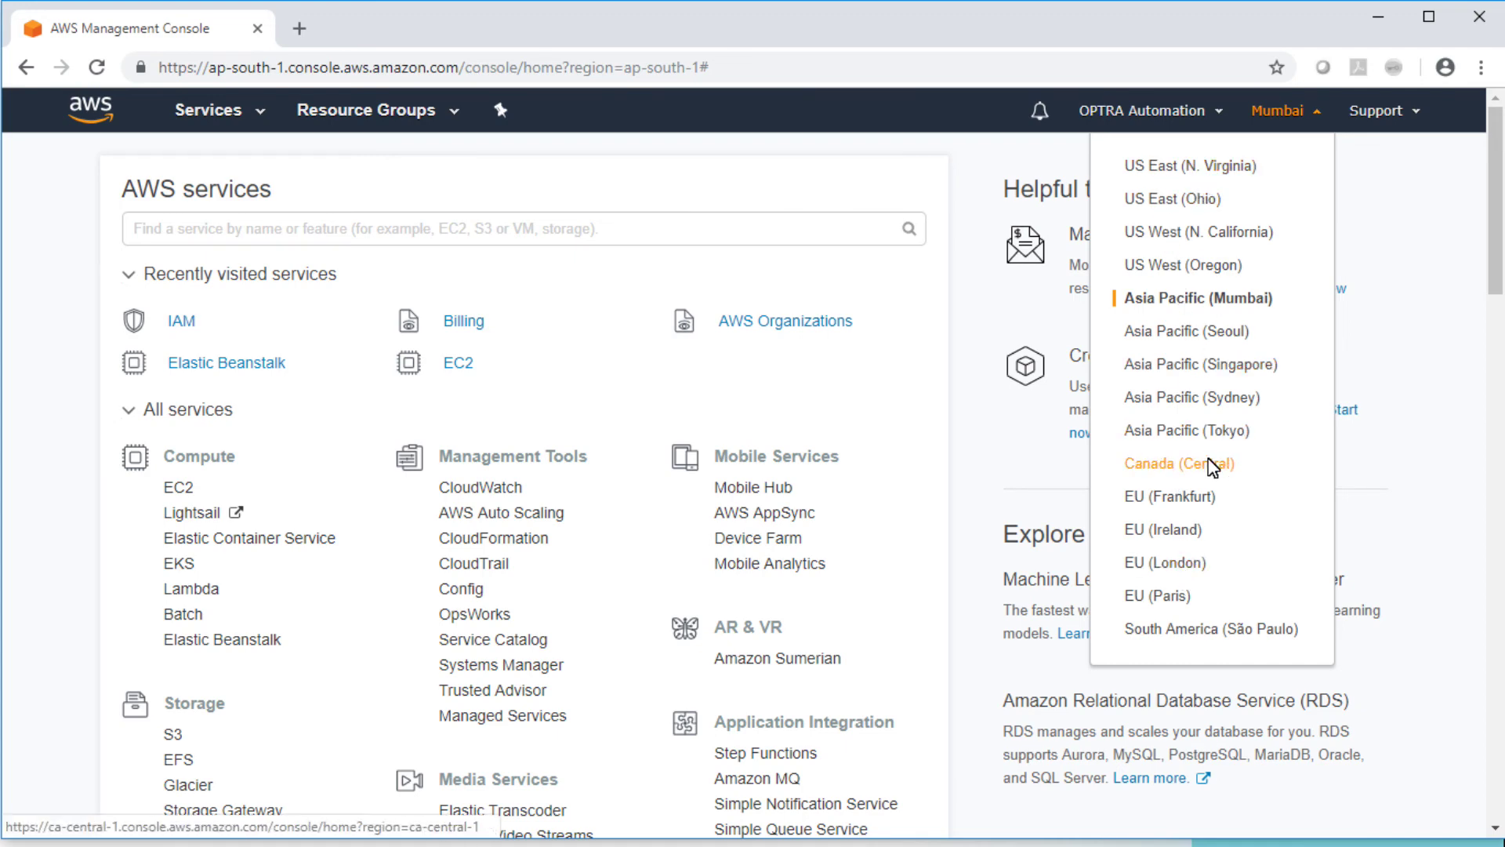
click(1403, 151)
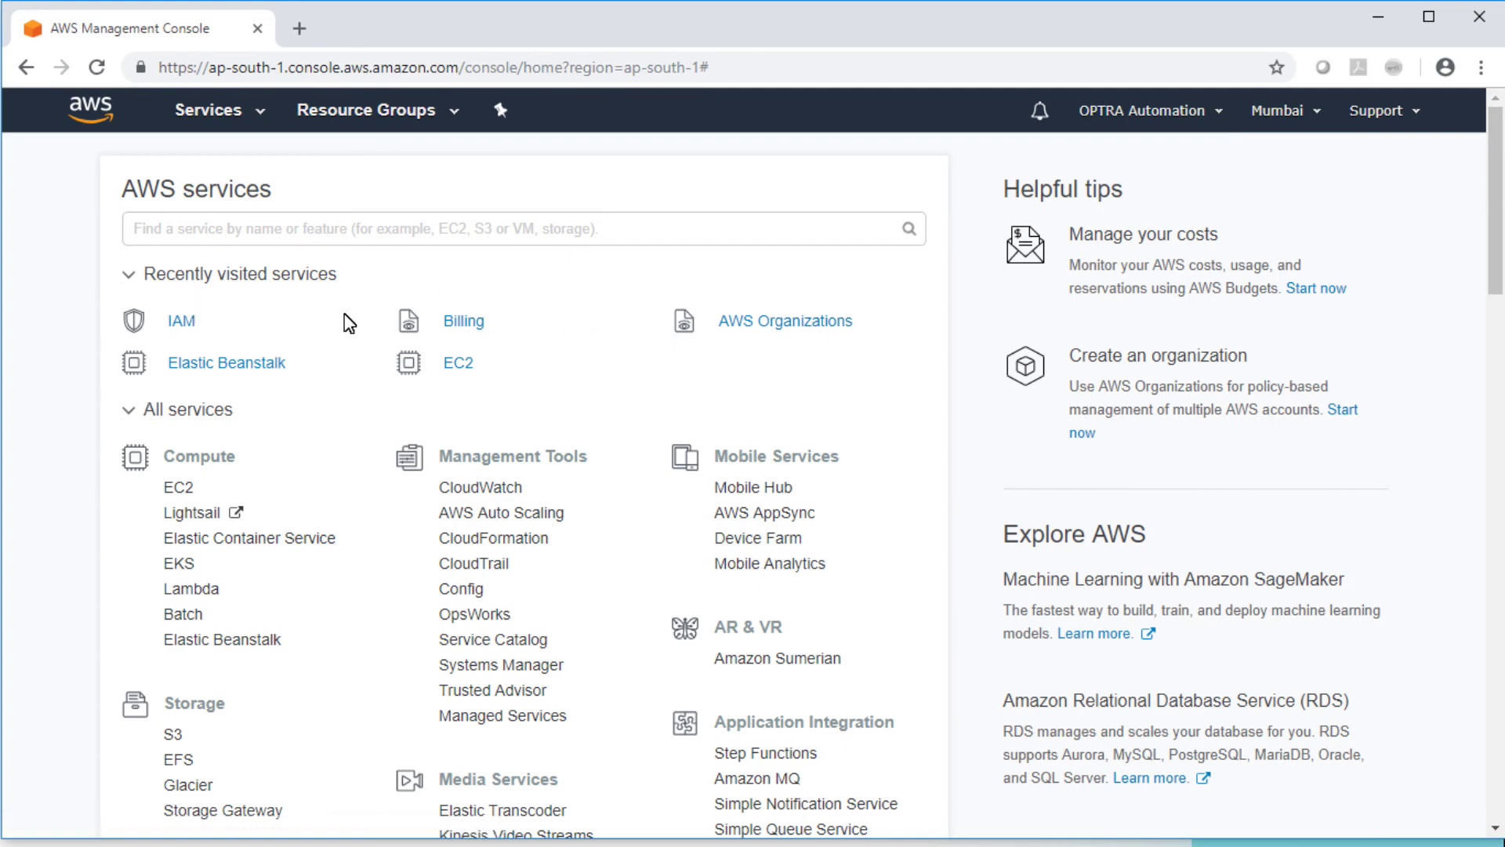
drag(1494, 204, 1502, 286)
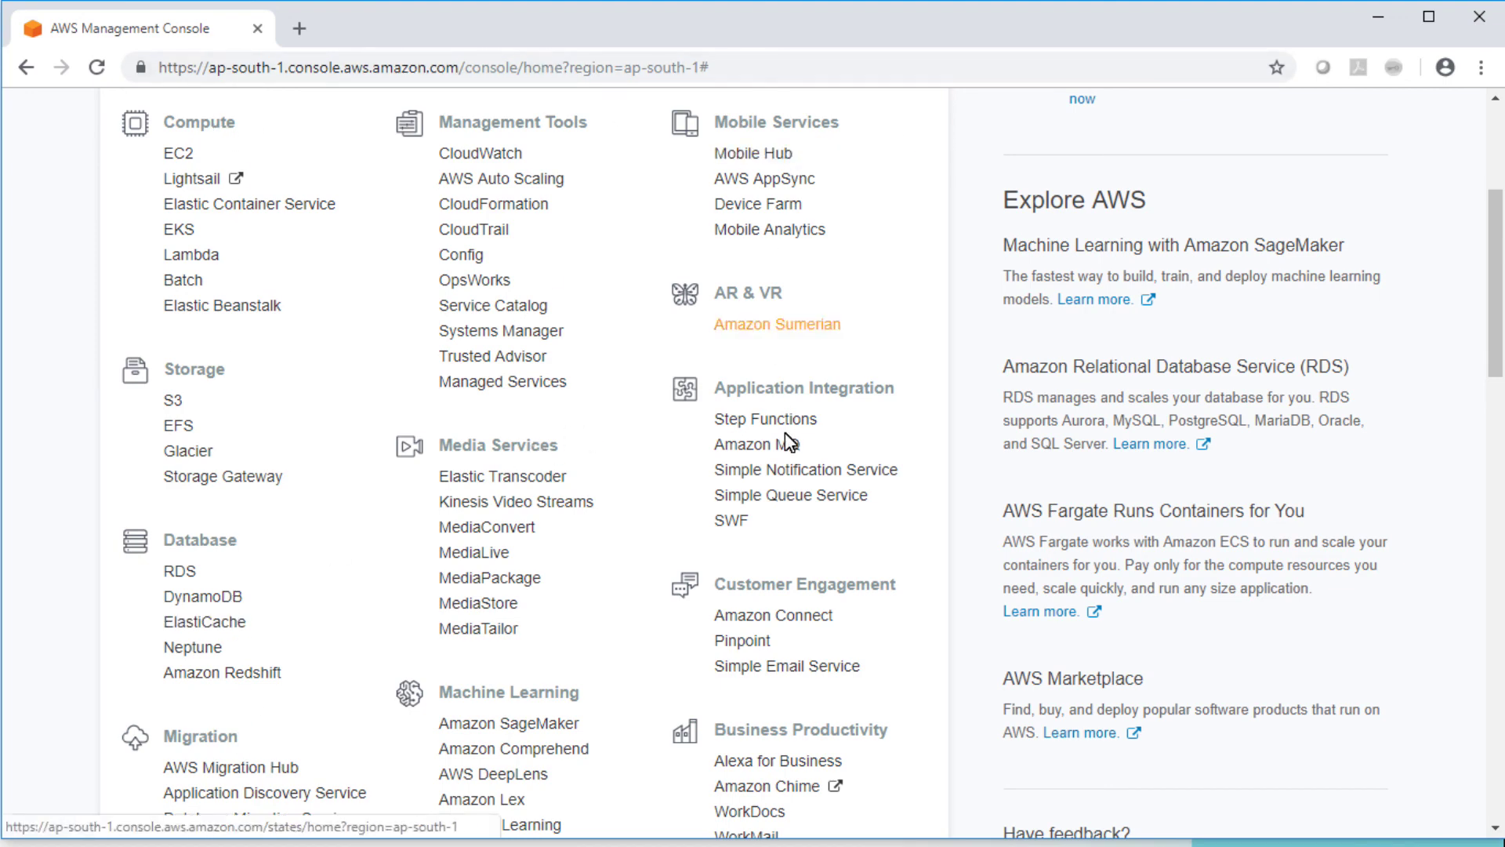
click(1499, 444)
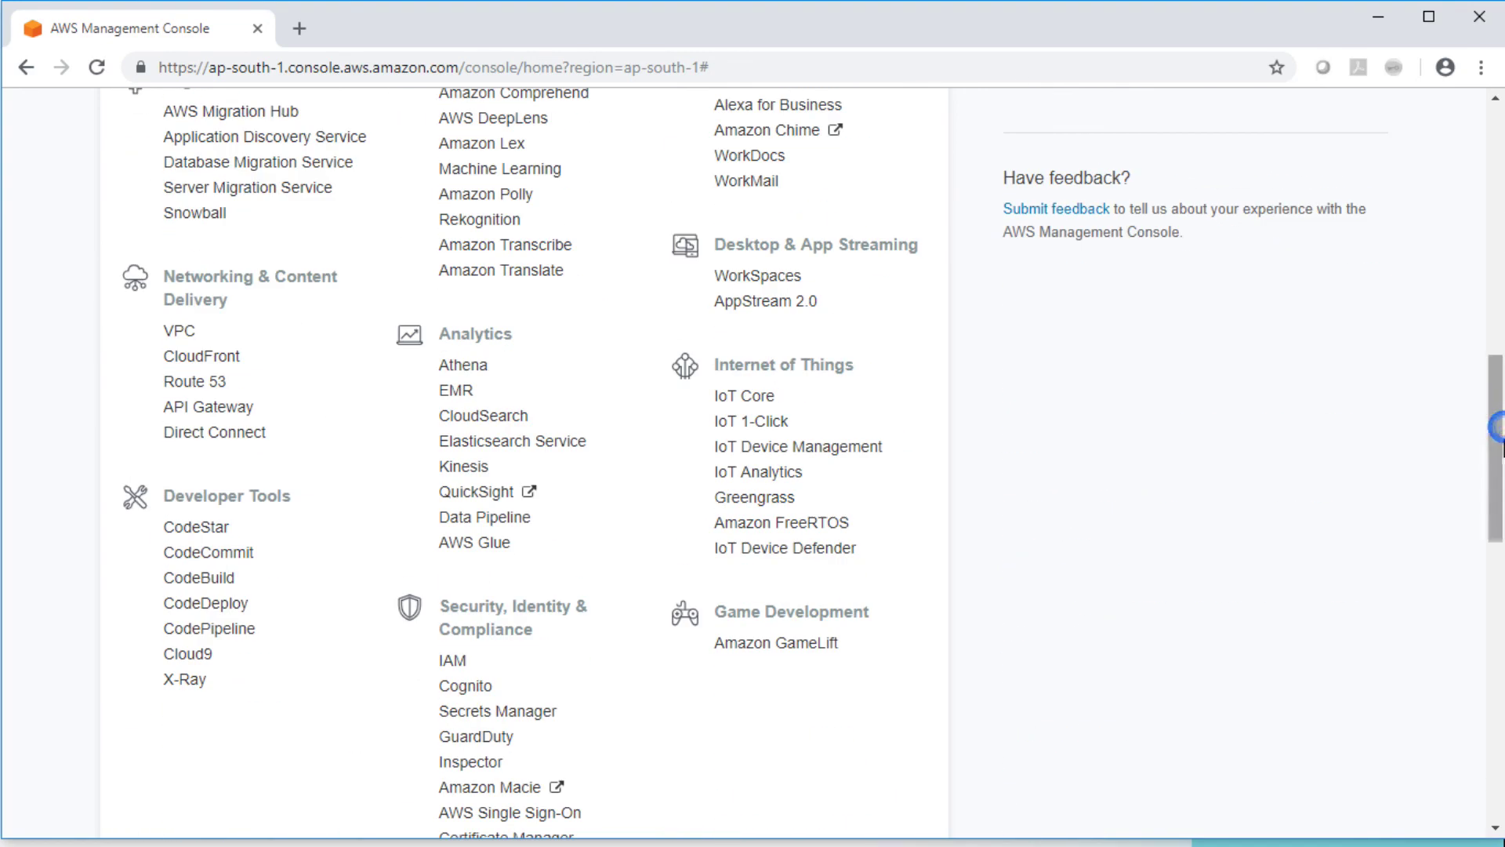
mouse_move(1501, 447)
mouse_down()
mouse_move(1499, 502)
mouse_move(1448, 228)
mouse_move(1498, 229)
mouse_move(1503, 440)
mouse_up()
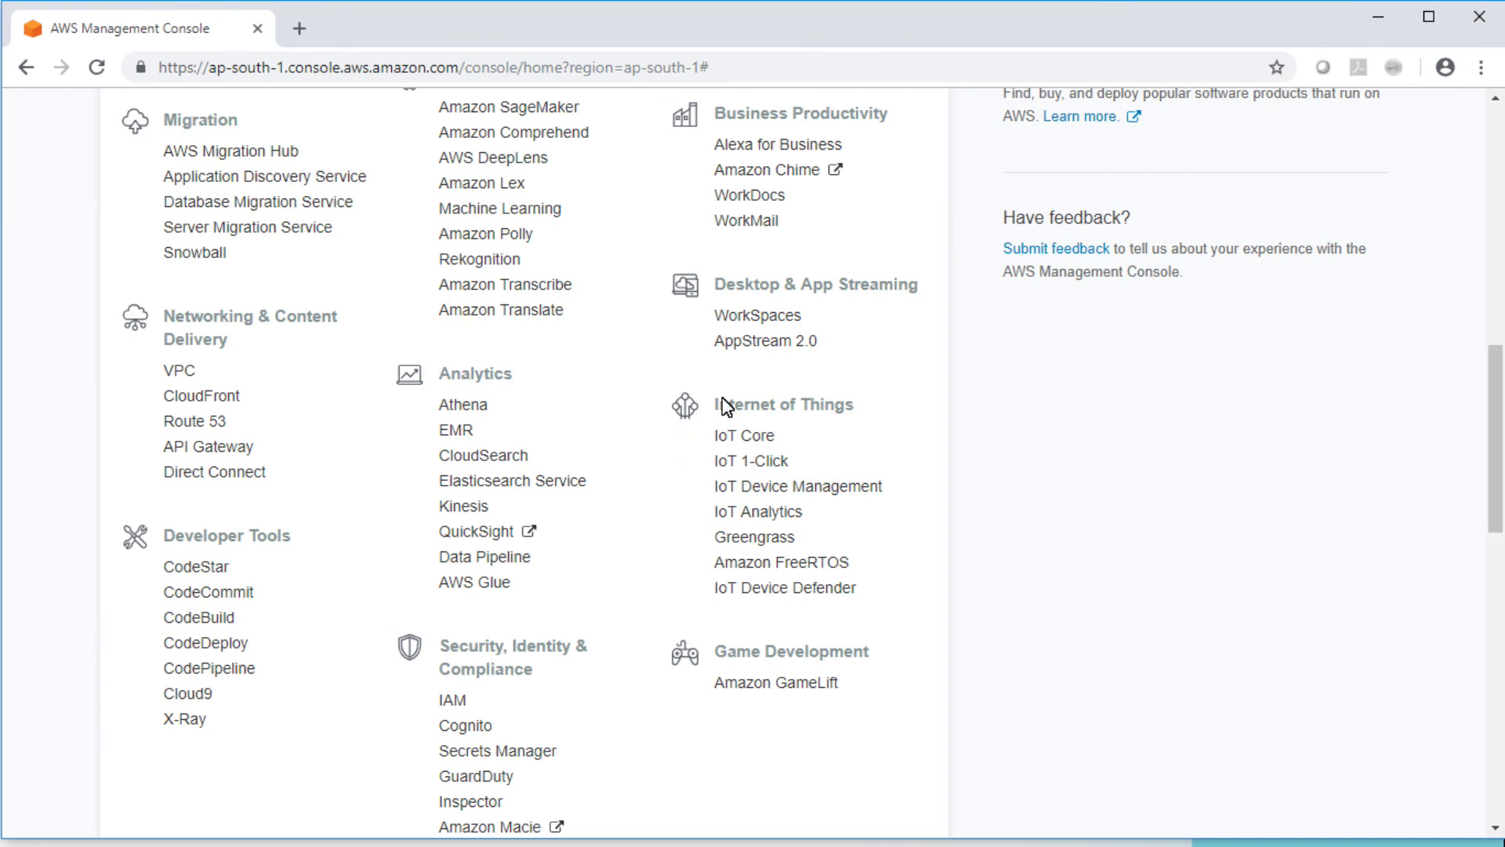
drag(716, 392, 888, 523)
click(891, 563)
drag(1503, 439, 1498, 192)
click(455, 232)
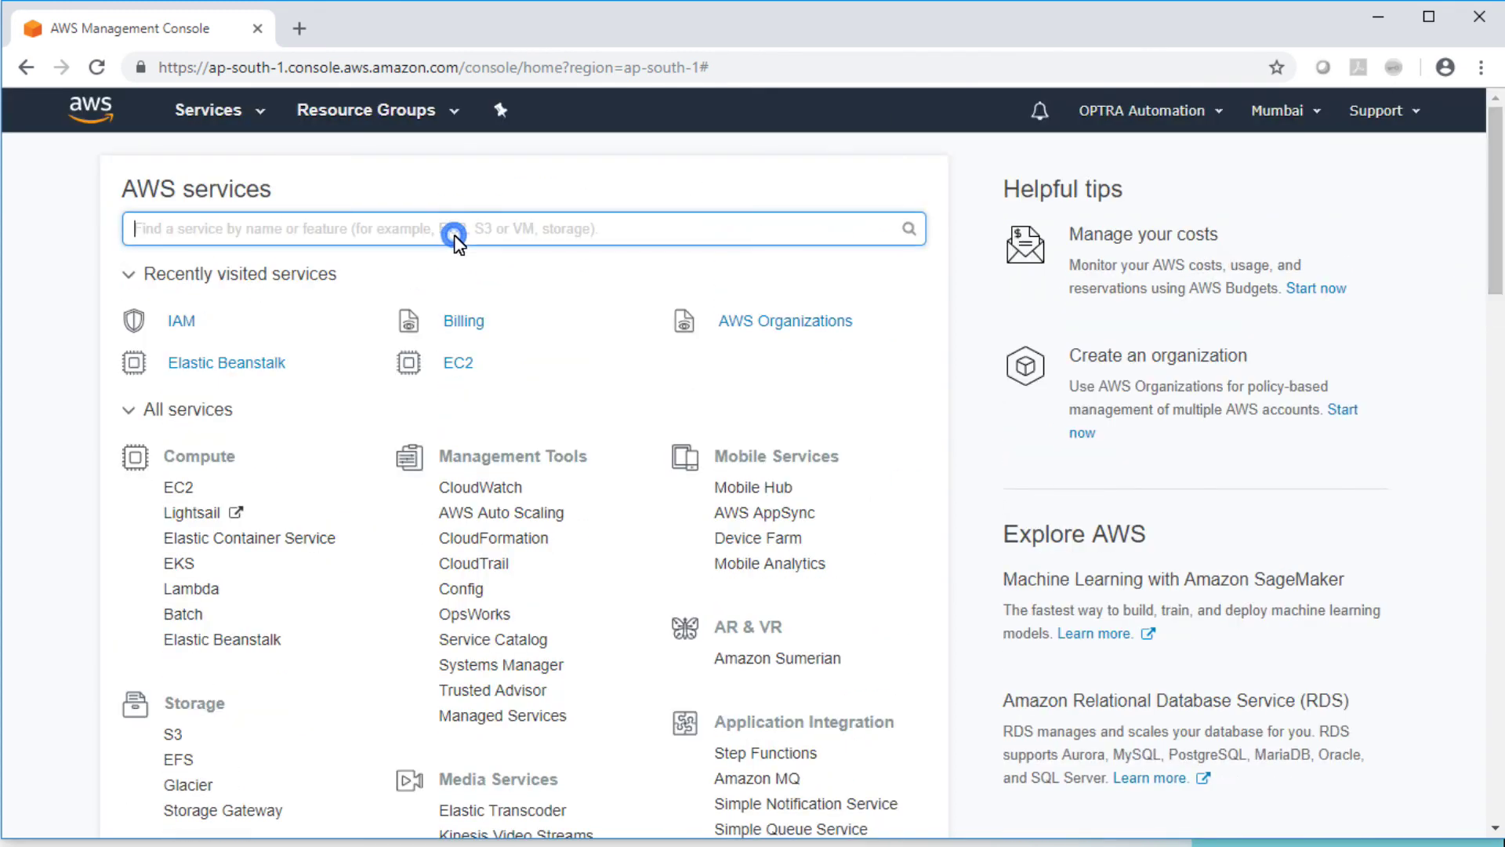
click(465, 197)
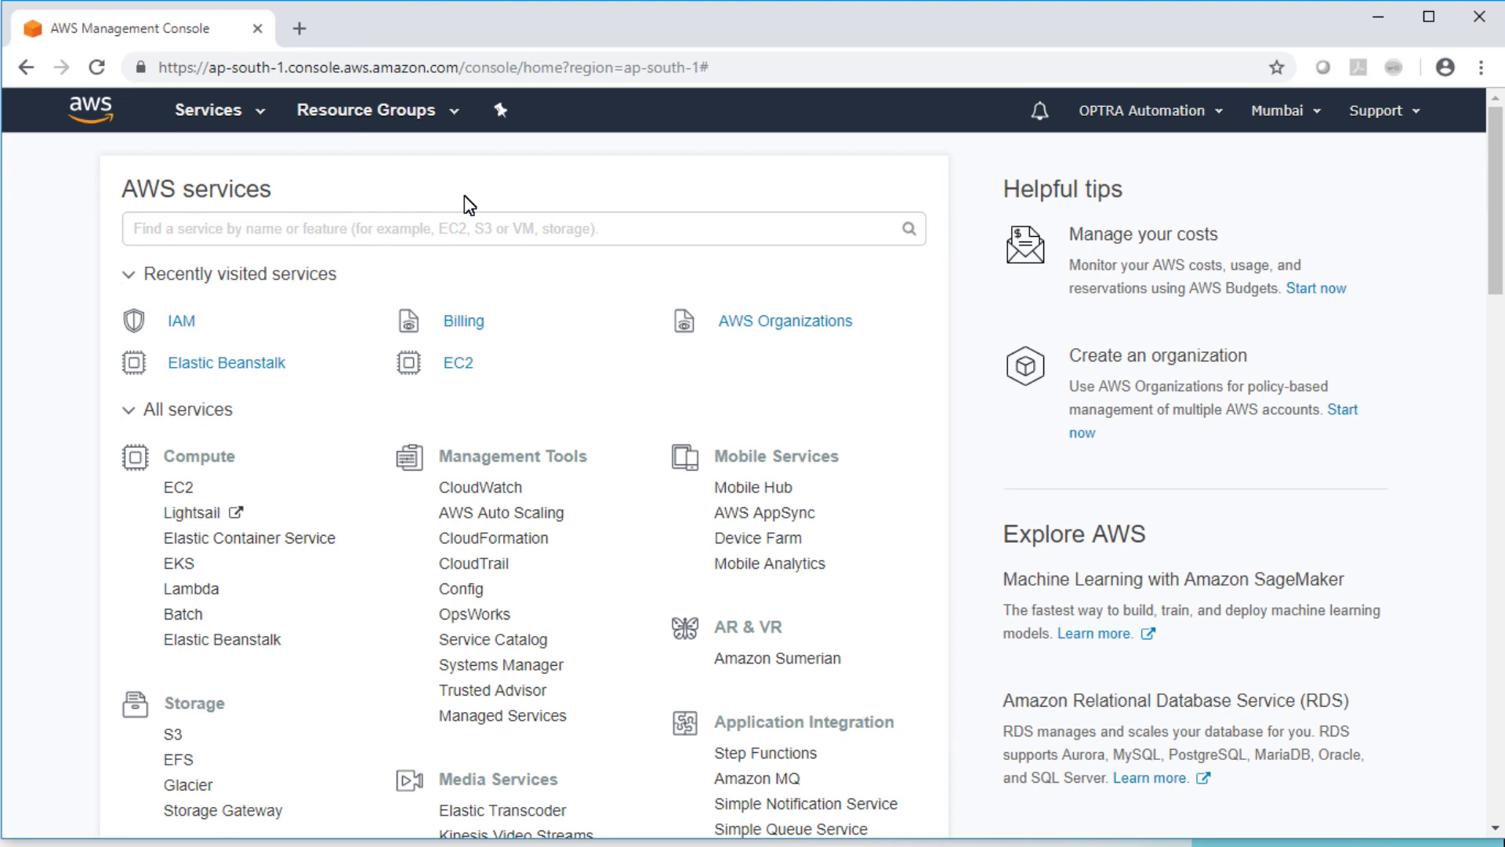